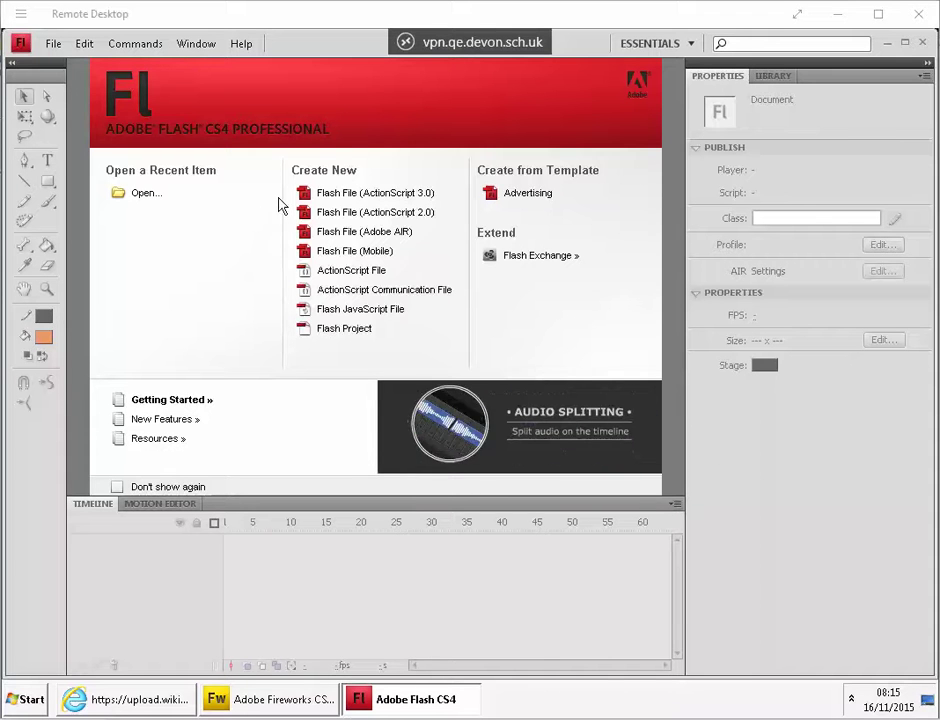
Step: Start a new Flash File (ActionScript 3.0) document from the start page
{"action": "left_click", "coordinate": [368, 193]}
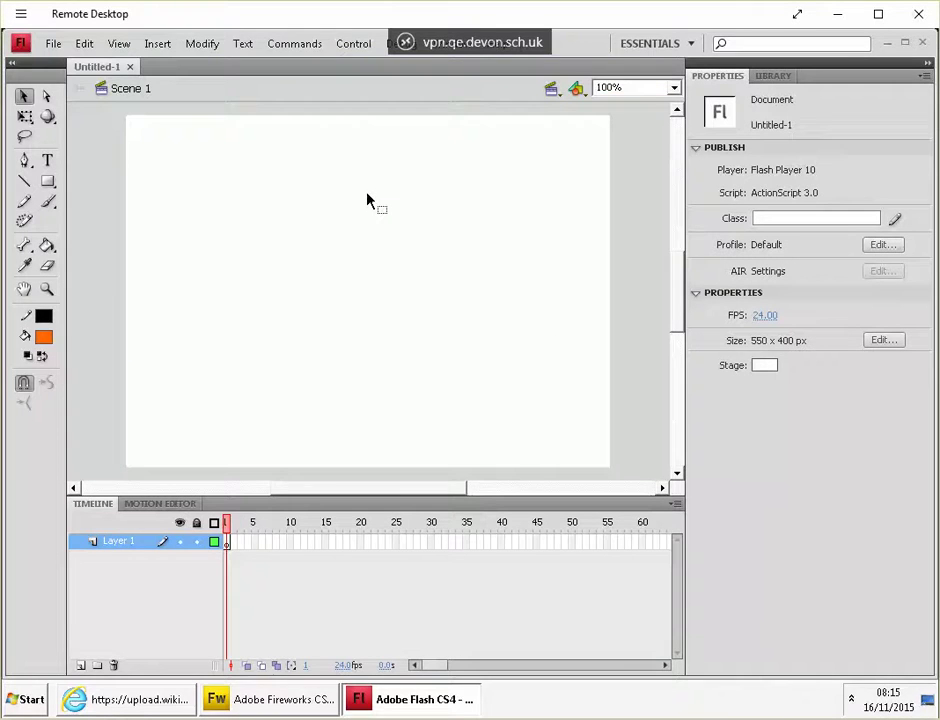
Step: Change the document's stage dimensions to 300 px wide by 50 px high
{"action": "left_click", "coordinate": [897, 343]}
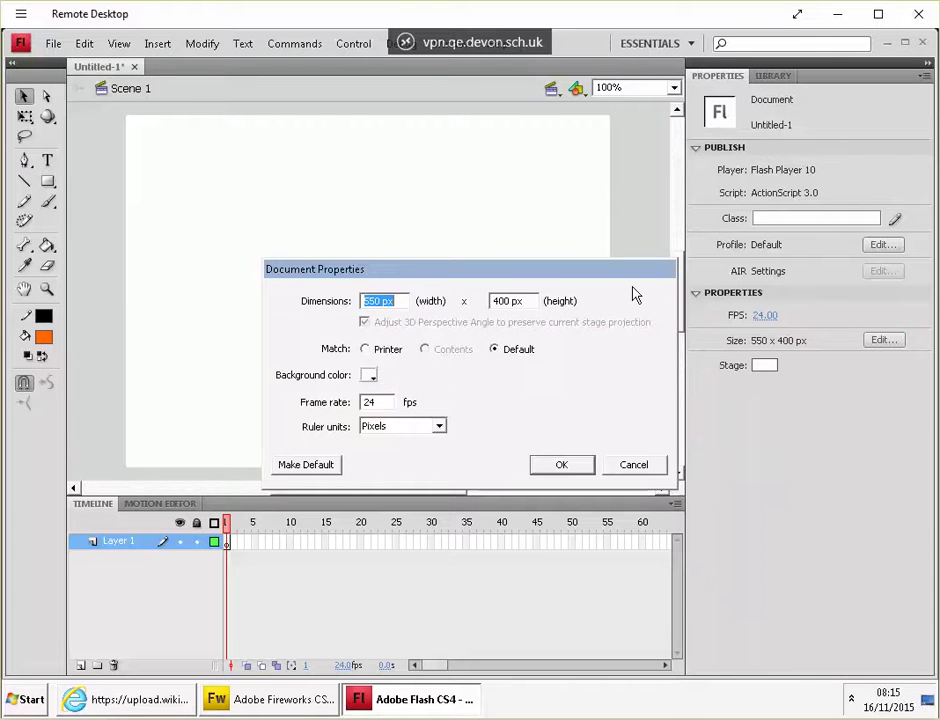
{"action": "type", "text": "300"}
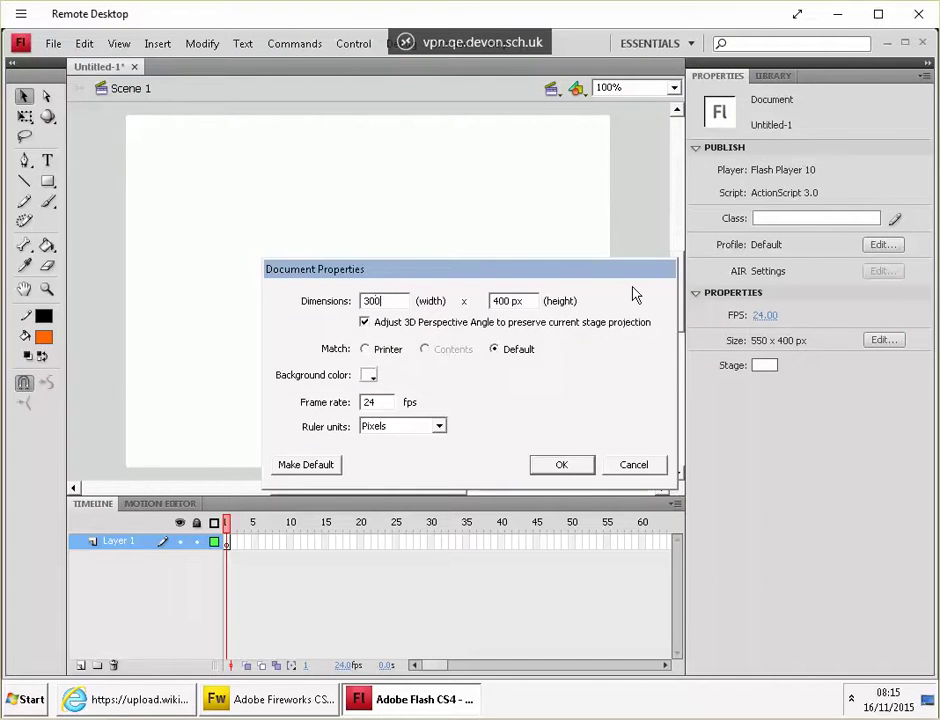
{"action": "key", "text": "Tab"}
{"action": "left_click", "coordinate": [503, 300]}
{"action": "left_click_drag", "start_coordinate": [503, 300], "coordinate": [469, 296]}
{"action": "type", "text": "5"}
{"action": "left_click", "coordinate": [565, 466]}
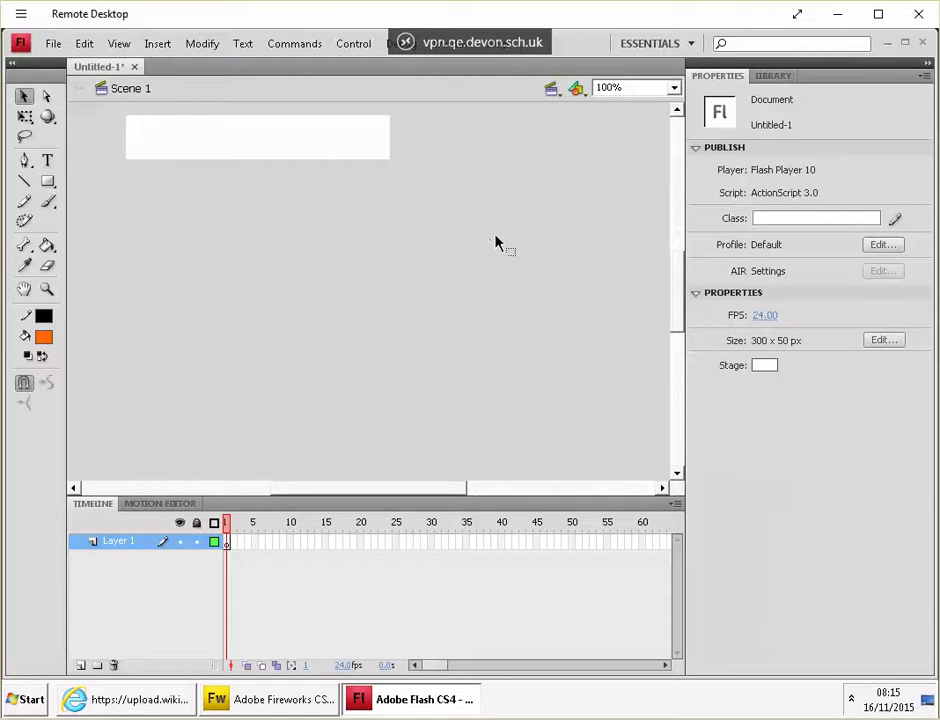
Step: Set the view magnification of the banner stage to 200%
{"action": "key", "text": "ctrl+="}
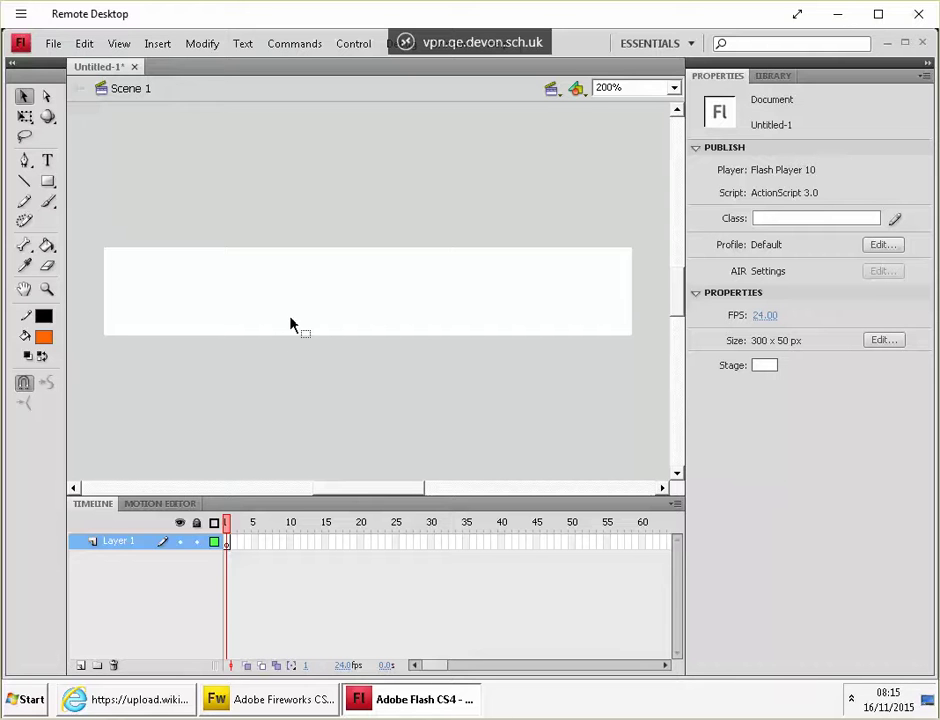
{"action": "left_click", "coordinate": [118, 45]}
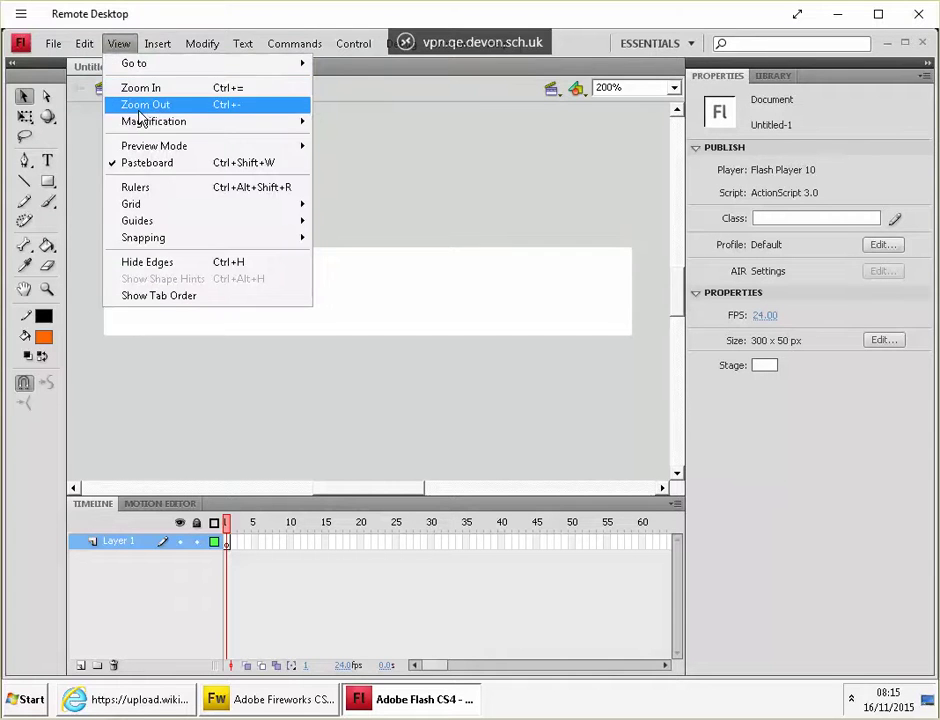
{"action": "mouse_move", "coordinate": [153, 121]}
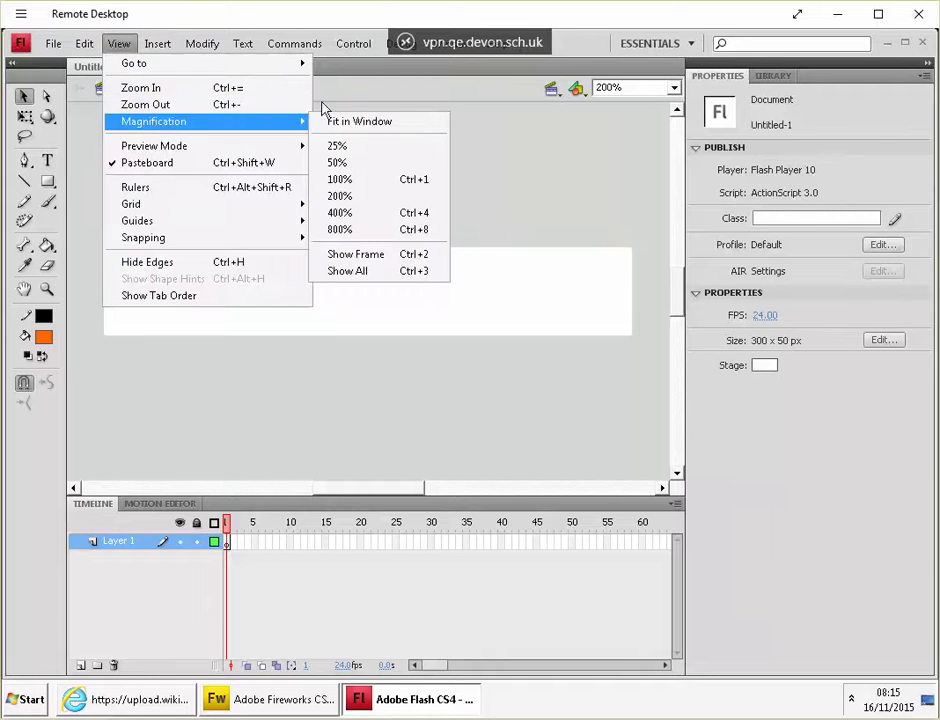
{"action": "left_click", "coordinate": [355, 201]}
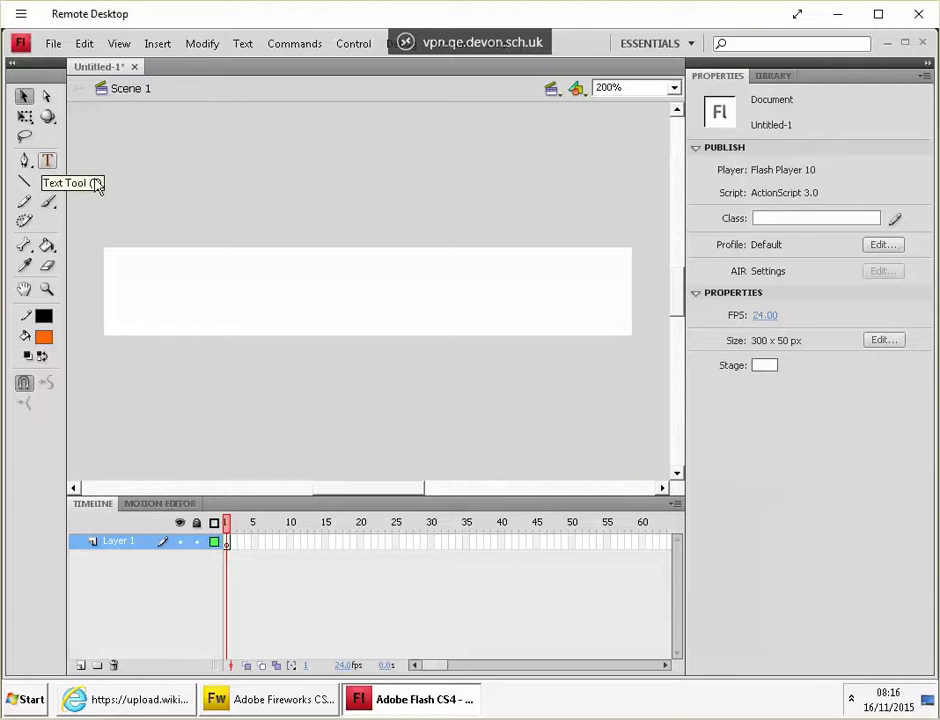
Step: Type the person's name as a text line near the banner's left side, then return to selection
{"action": "left_click", "coordinate": [47, 160]}
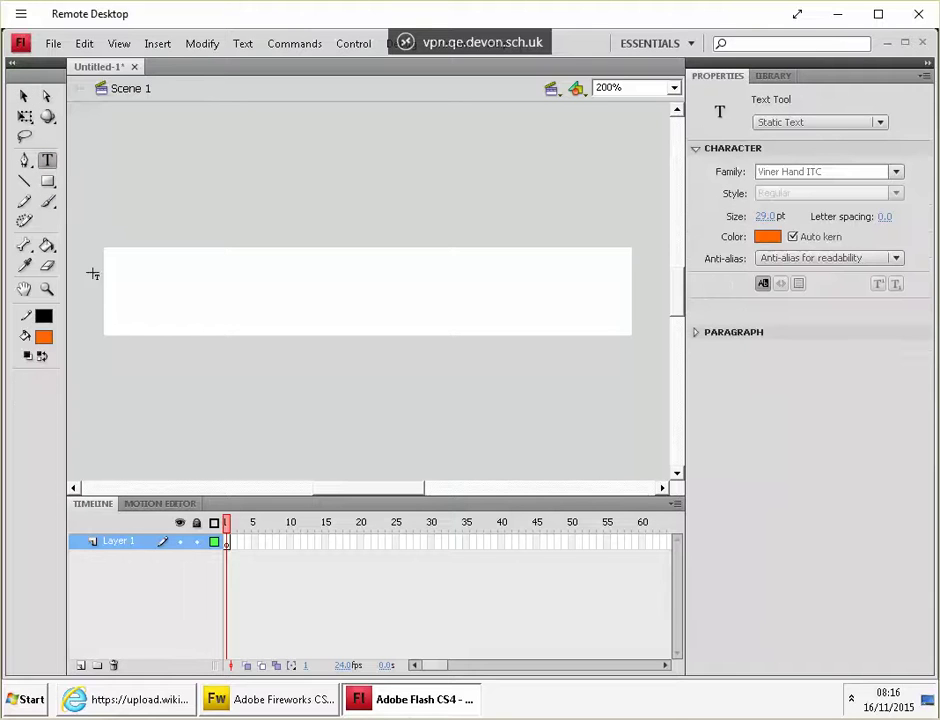
{"action": "left_click", "coordinate": [152, 313]}
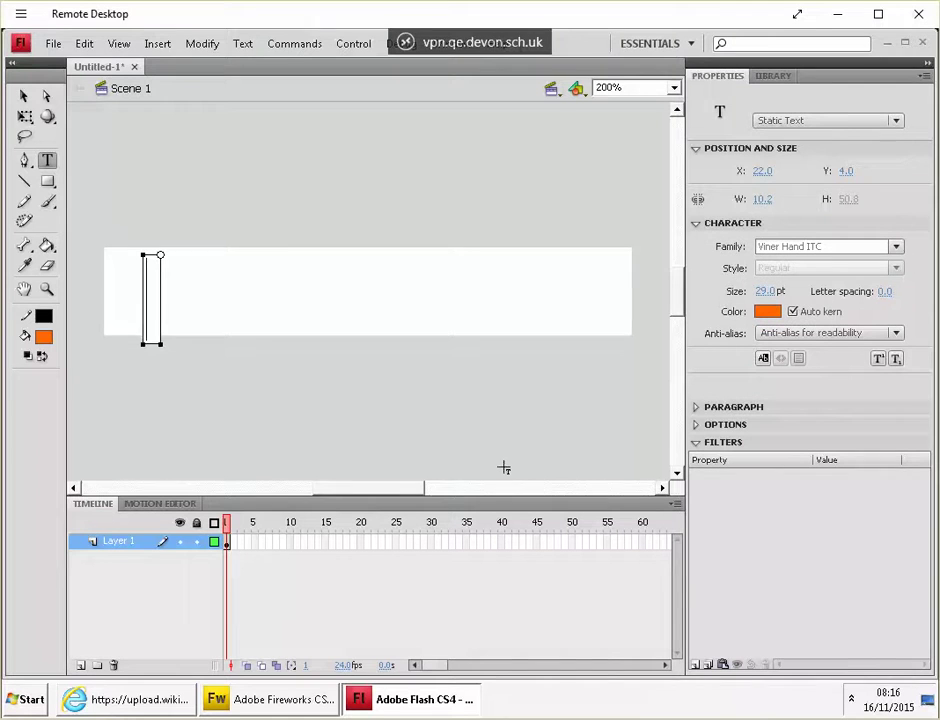
{"action": "type", "text": "Mr Kluth"}
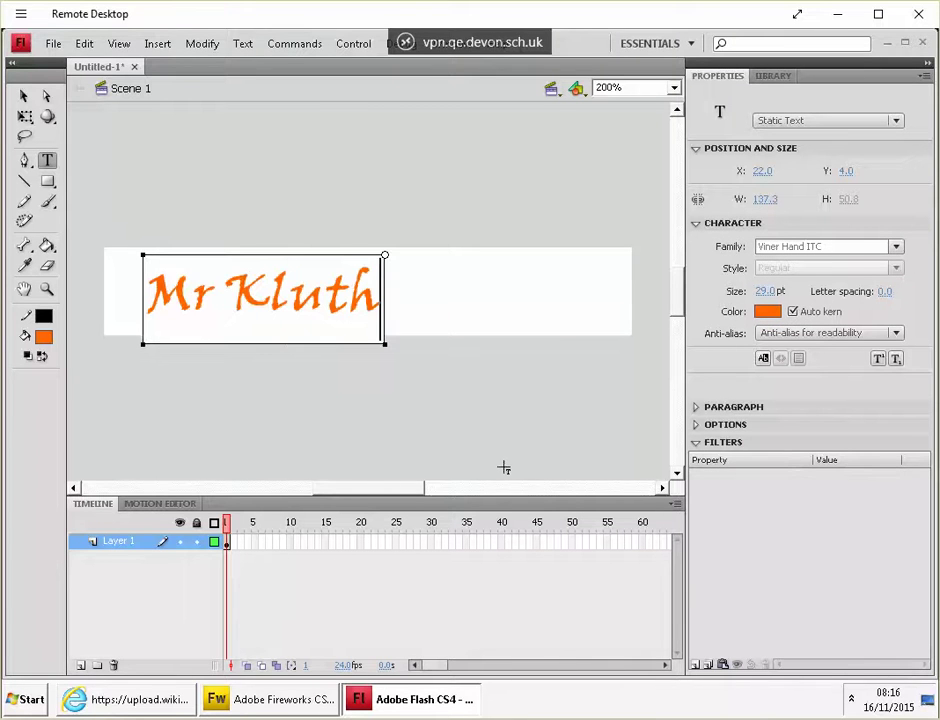
{"action": "left_click", "coordinate": [23, 97]}
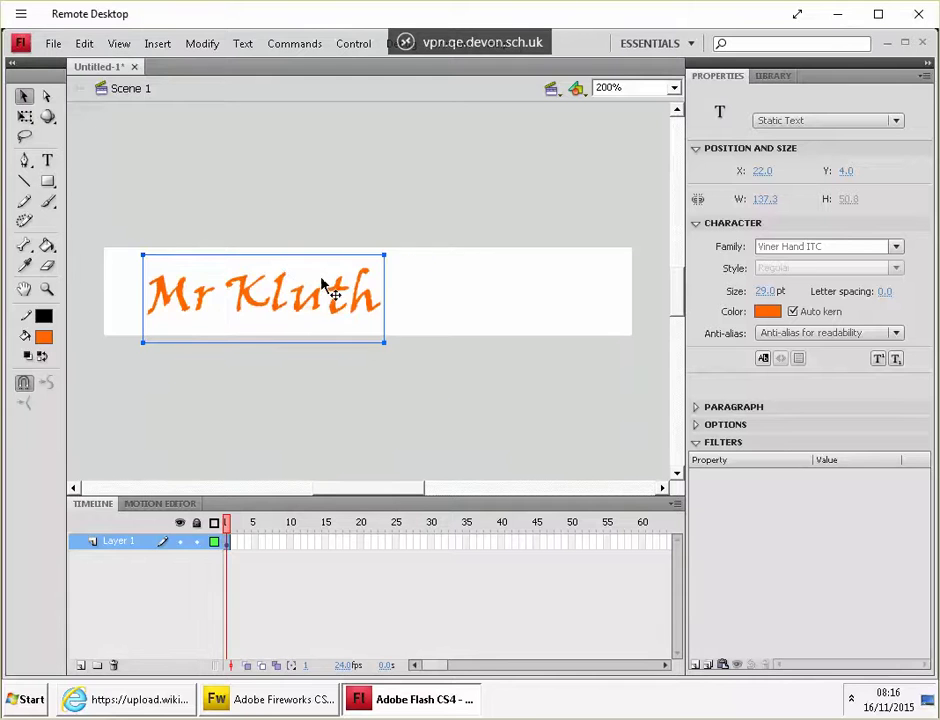
Step: Move the name text toward the middle and set its font to Ravie at 28 pt
{"action": "left_click_drag", "start_coordinate": [321, 284], "coordinate": [398, 288]}
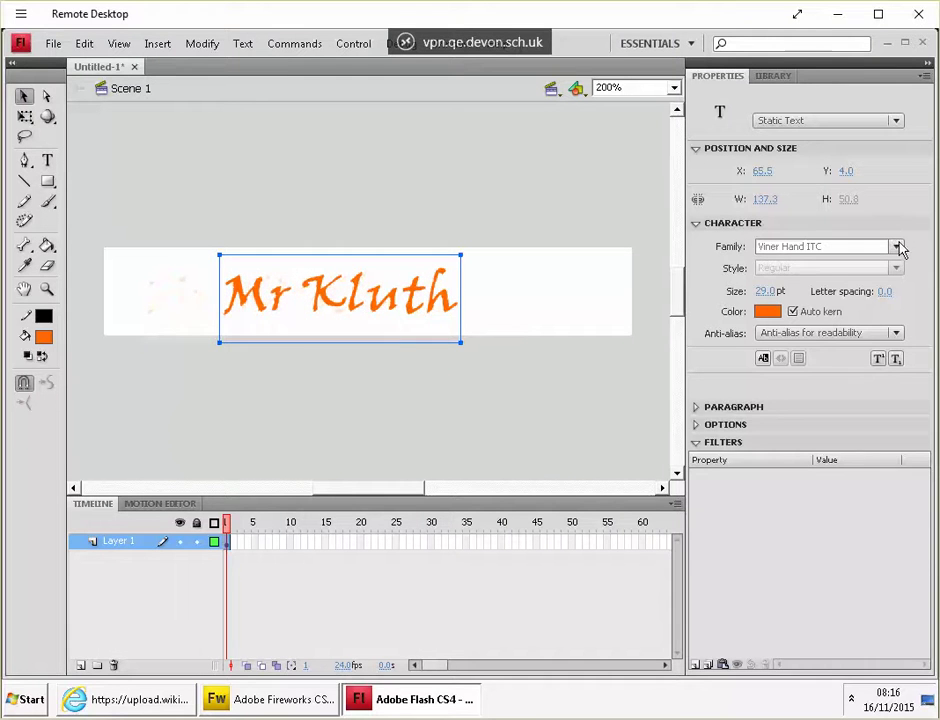
{"action": "left_click", "coordinate": [898, 246]}
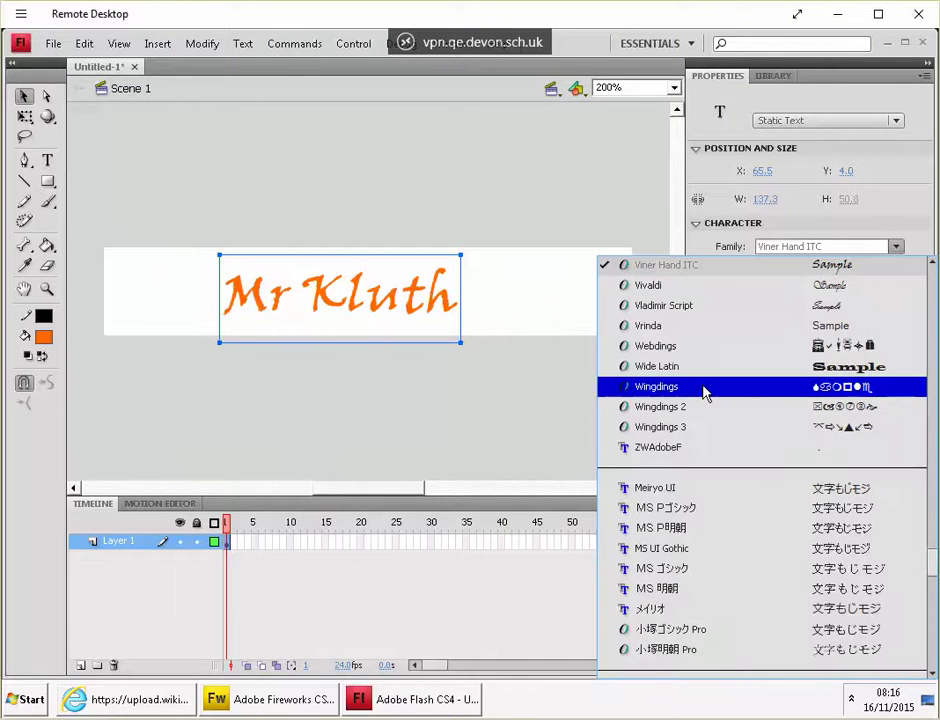
{"action": "scroll", "coordinate": [704, 392], "scroll_direction": "up", "scroll_amount": 12}
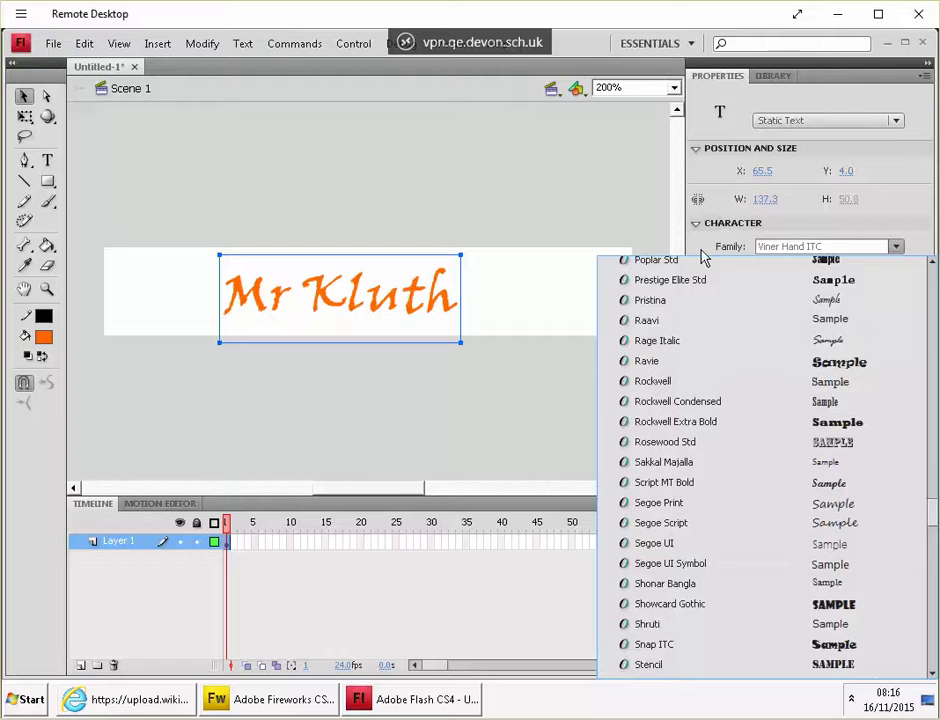
{"action": "left_click", "coordinate": [690, 370]}
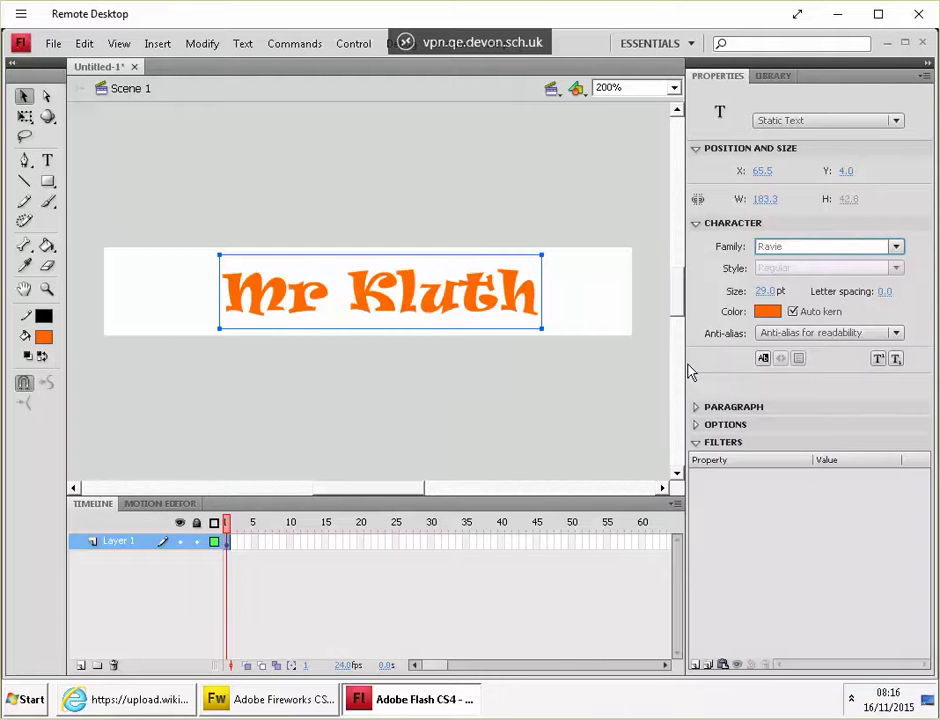
{"action": "left_click", "coordinate": [762, 292]}
{"action": "type", "text": "50"}
{"action": "key", "text": "Return"}
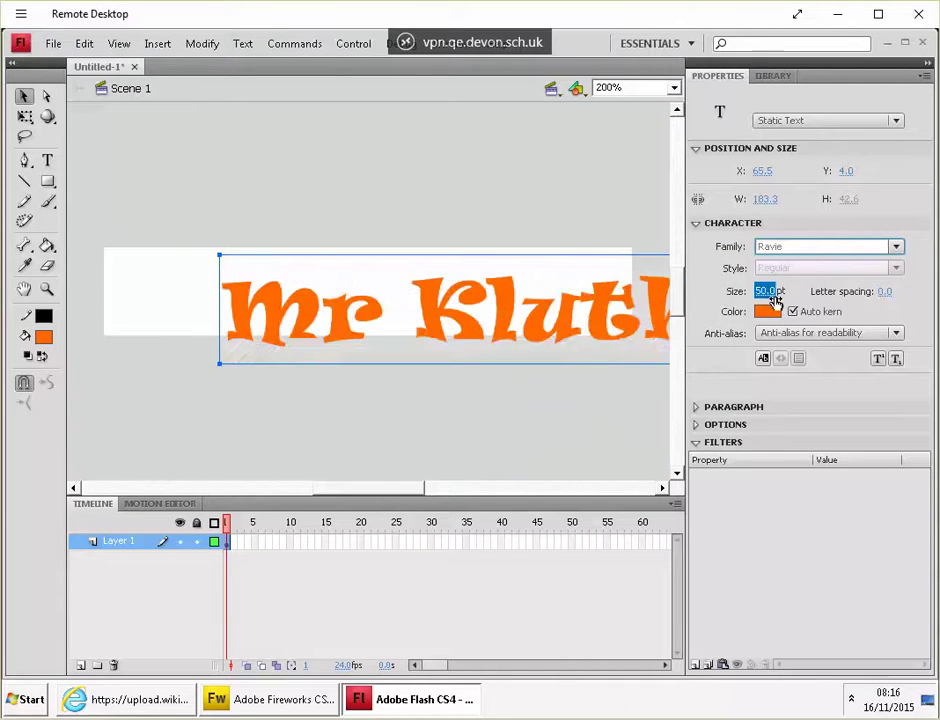
{"action": "type", "text": "39"}
{"action": "key", "text": "Return"}
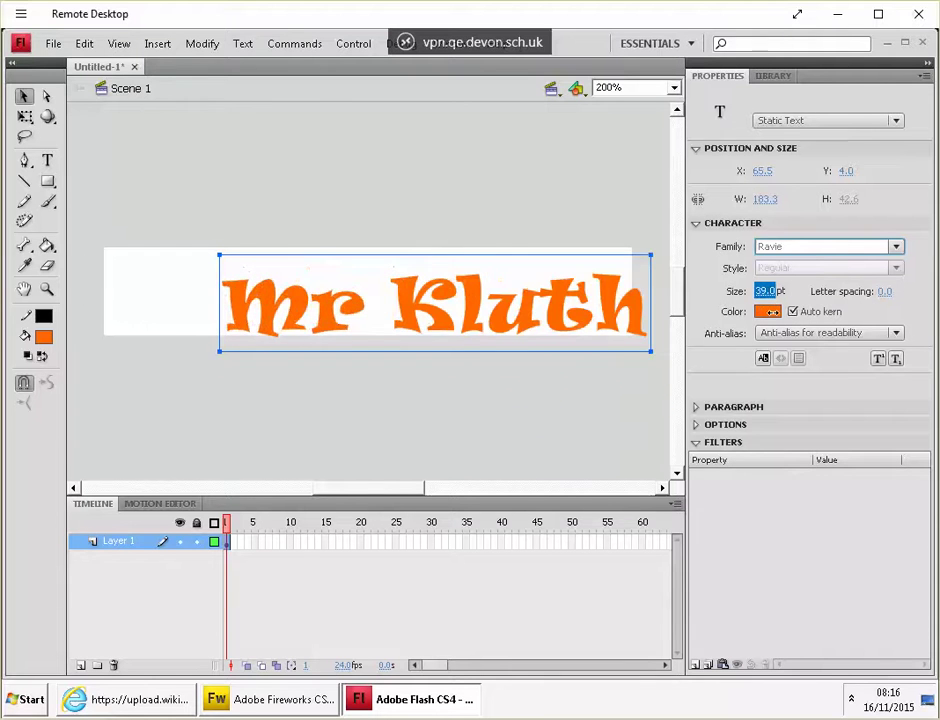
{"action": "type", "text": "28"}
{"action": "key", "text": "Return"}
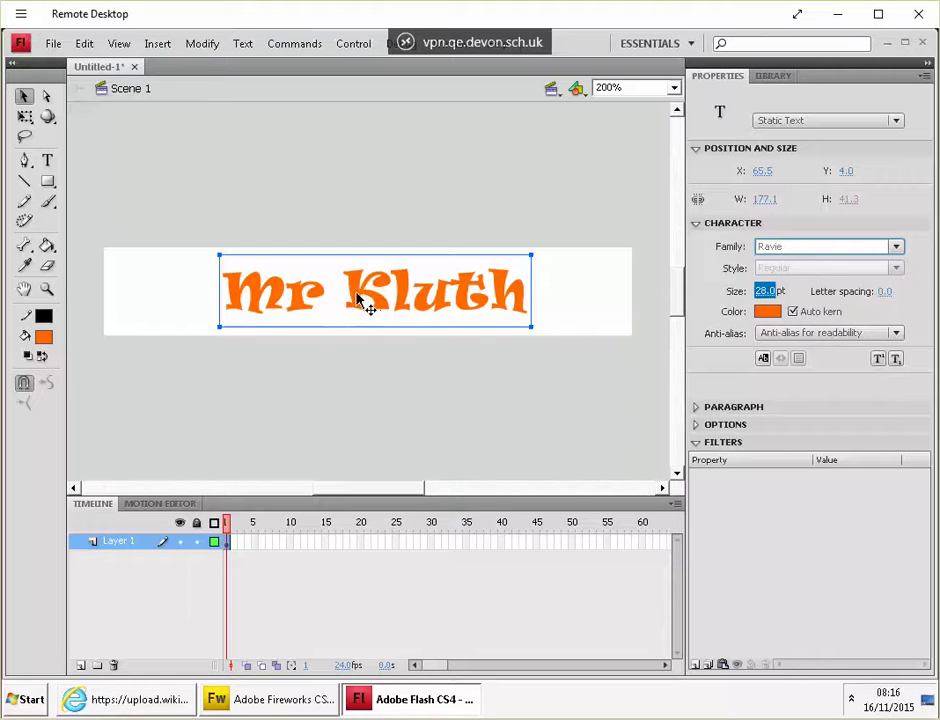
Step: Nudge the text into its centred position at X 64.0, Y 5.2
{"action": "mouse_move", "coordinate": [363, 304]}
{"action": "left_mouse_down"}
{"action": "mouse_move", "coordinate": [378, 305]}
{"action": "mouse_move", "coordinate": [367, 294]}
{"action": "mouse_move", "coordinate": [372, 310]}
{"action": "left_mouse_up"}
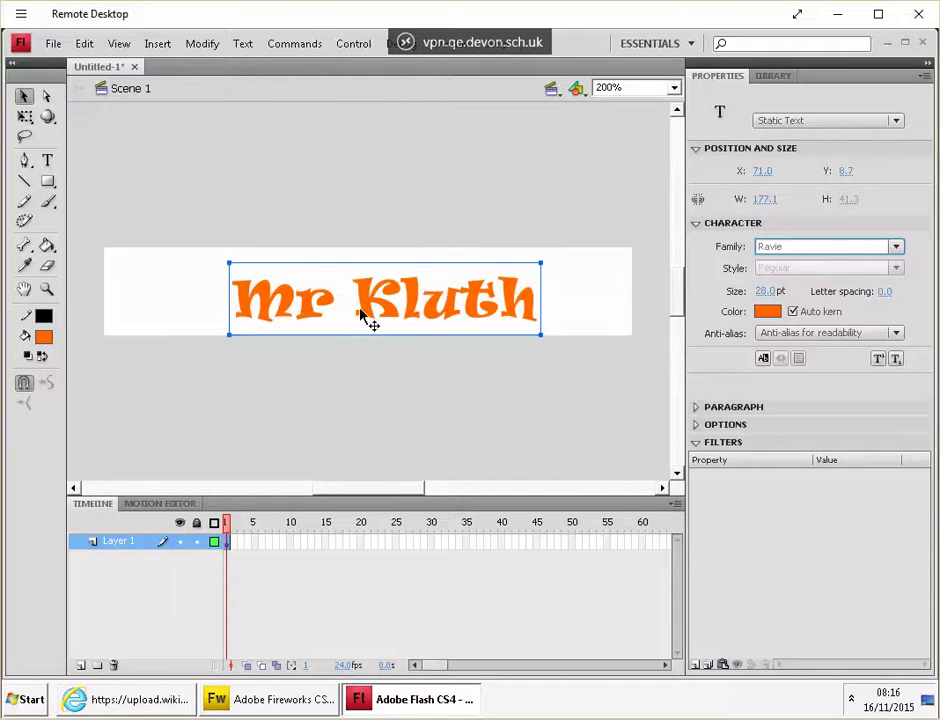
{"action": "key", "text": "Up"}
{"action": "key", "text": "Up"}
{"action": "key", "text": "Left"}
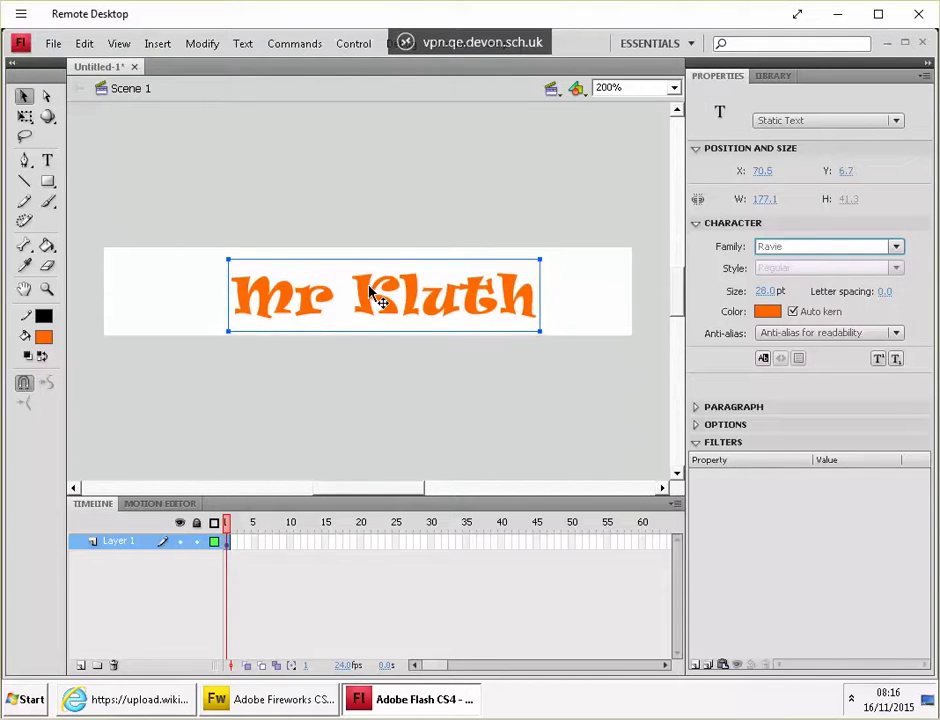
{"action": "key", "text": "Left"}
{"action": "key", "text": "Left"}
{"action": "key", "text": "Left"}
{"action": "key", "text": "Left"}
{"action": "key", "text": "Left"}
{"action": "key", "text": "Left"}
{"action": "key", "text": "Up"}
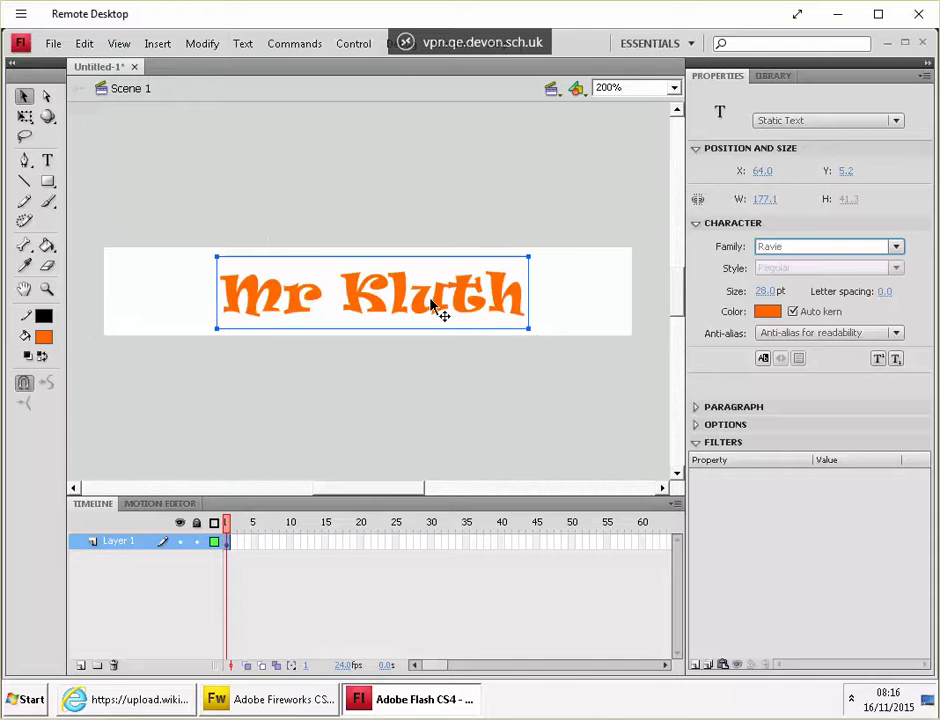
Step: Convert the name text into a Graphic symbol named gr_name
{"action": "left_click", "coordinate": [201, 44]}
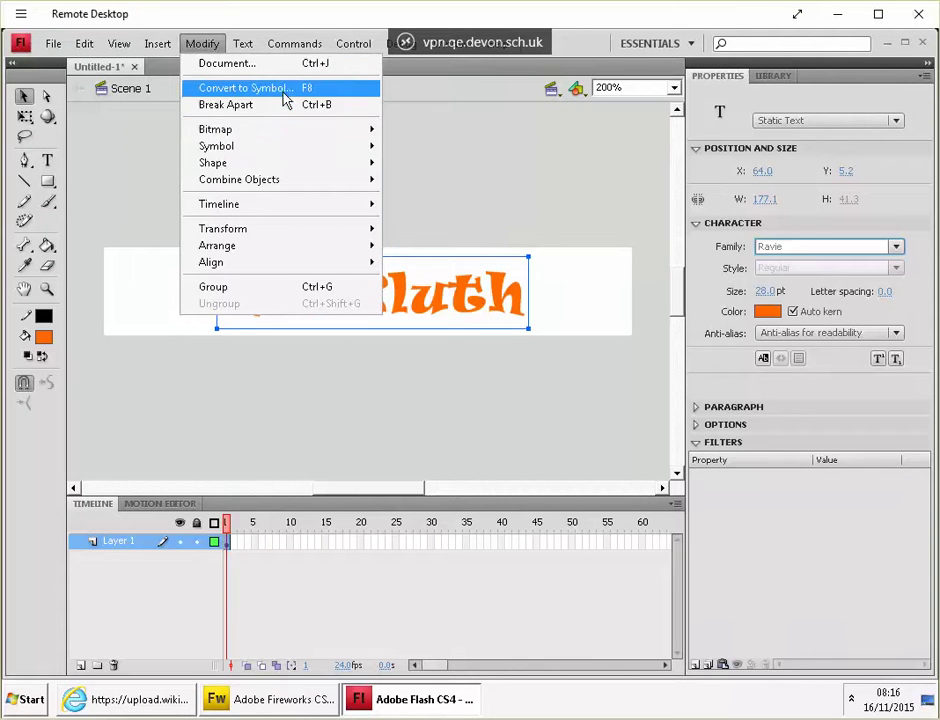
{"action": "left_click", "coordinate": [285, 92]}
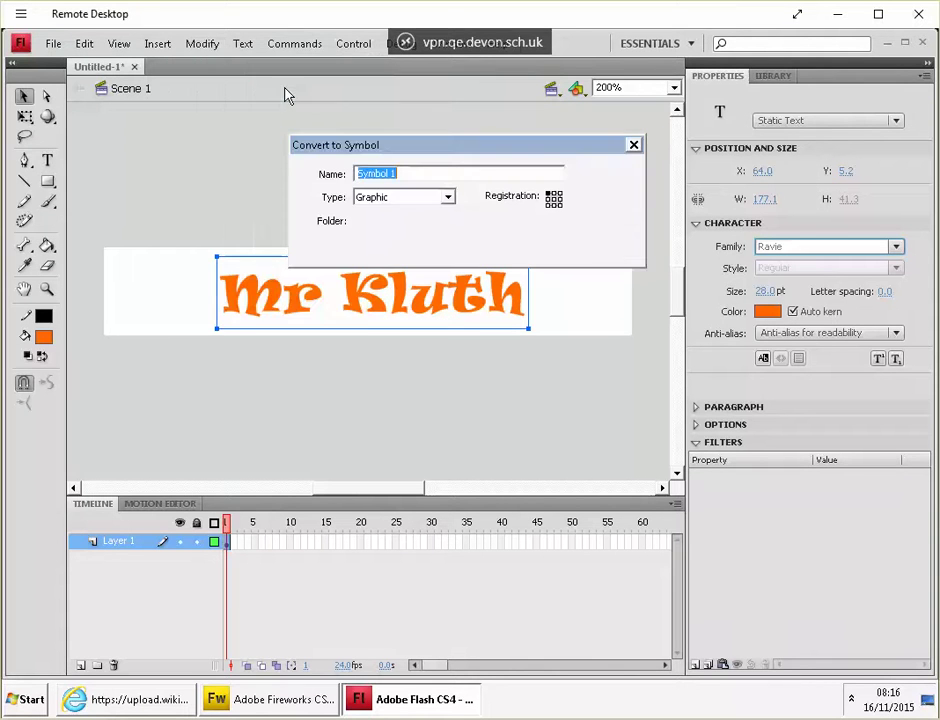
{"action": "left_click", "coordinate": [449, 199]}
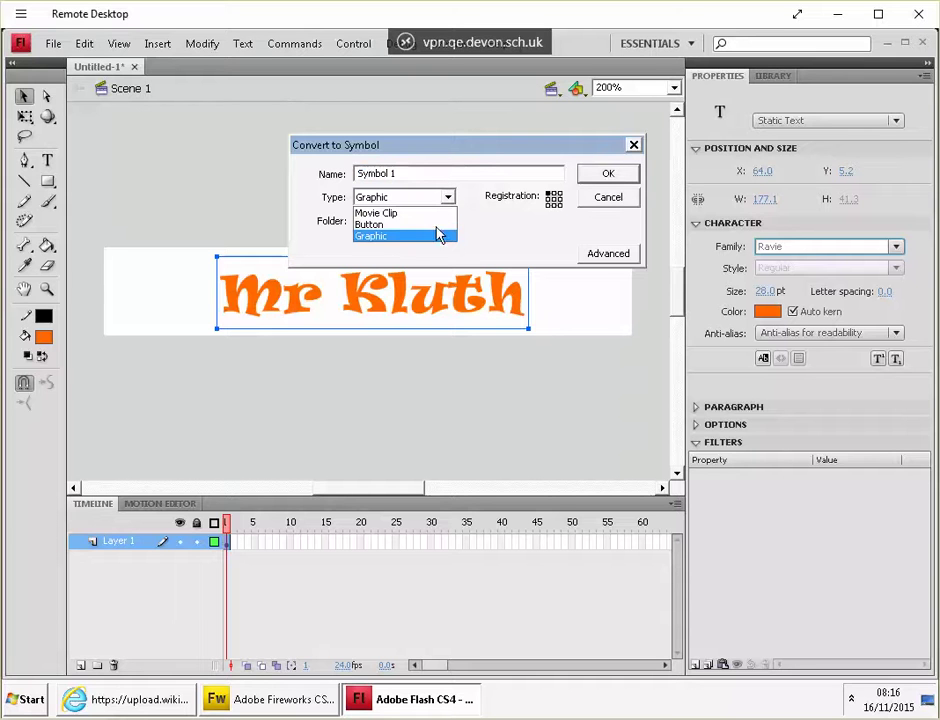
{"action": "left_click", "coordinate": [436, 236]}
{"action": "left_click_drag", "start_coordinate": [405, 173], "coordinate": [335, 147]}
{"action": "type", "text": "gr"}
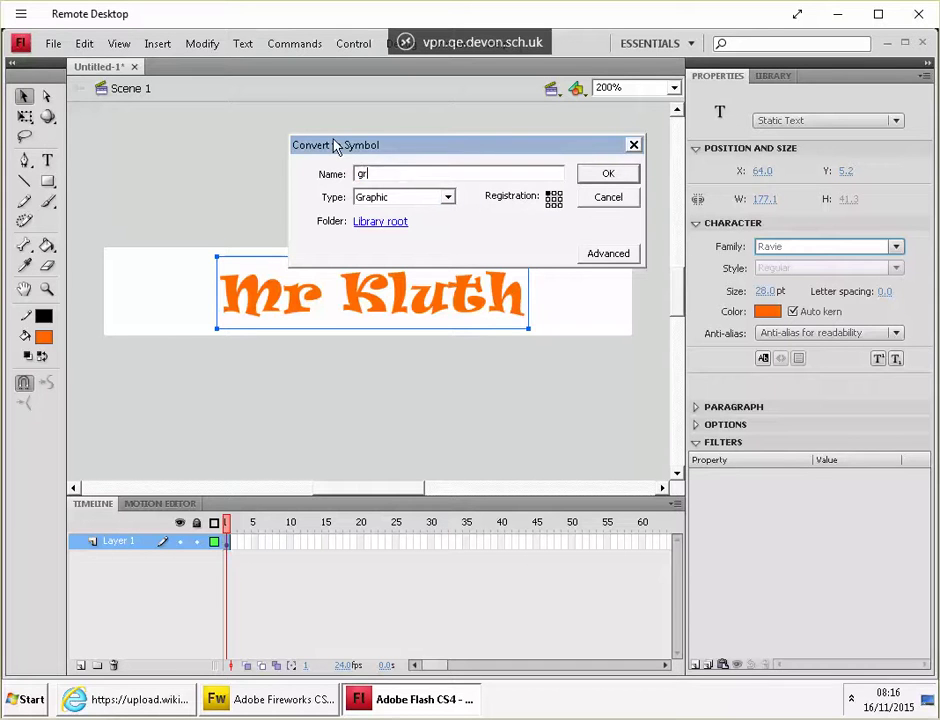
{"action": "type", "text": "_name"}
{"action": "left_click", "coordinate": [609, 175]}
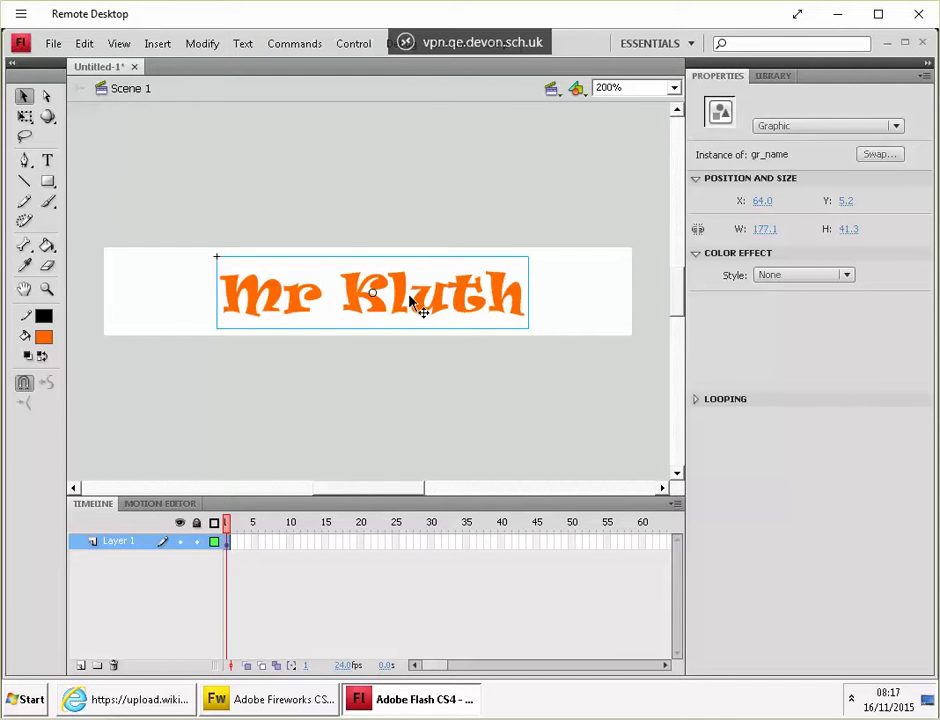
Step: Insert keyframes at frame 10 and frame 20 on Layer 1, each holding gr_name
{"action": "left_click", "coordinate": [289, 543]}
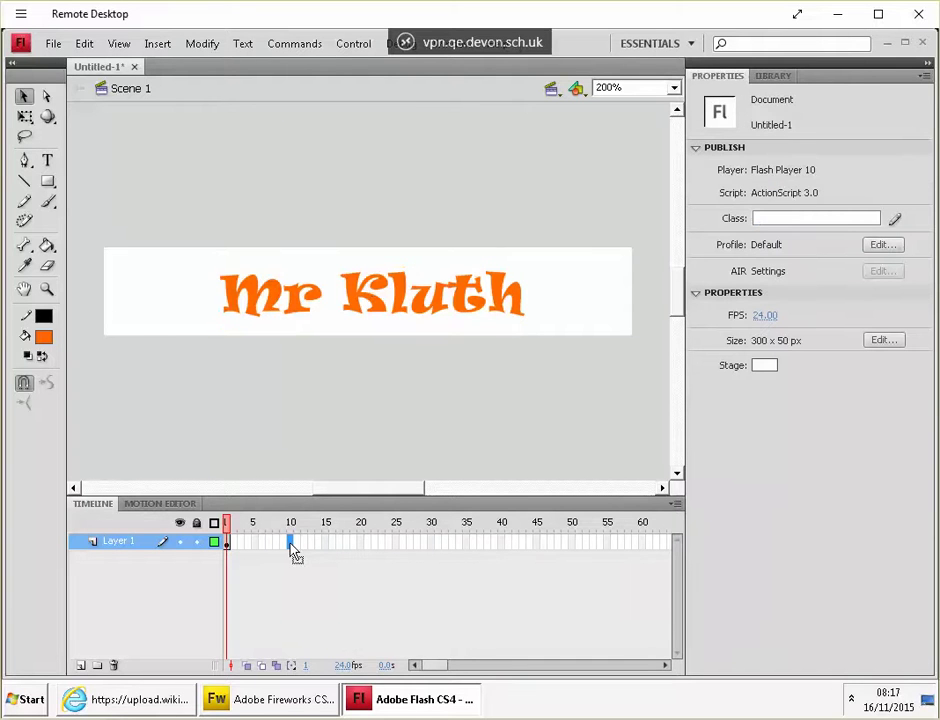
{"action": "right_click", "coordinate": [290, 546]}
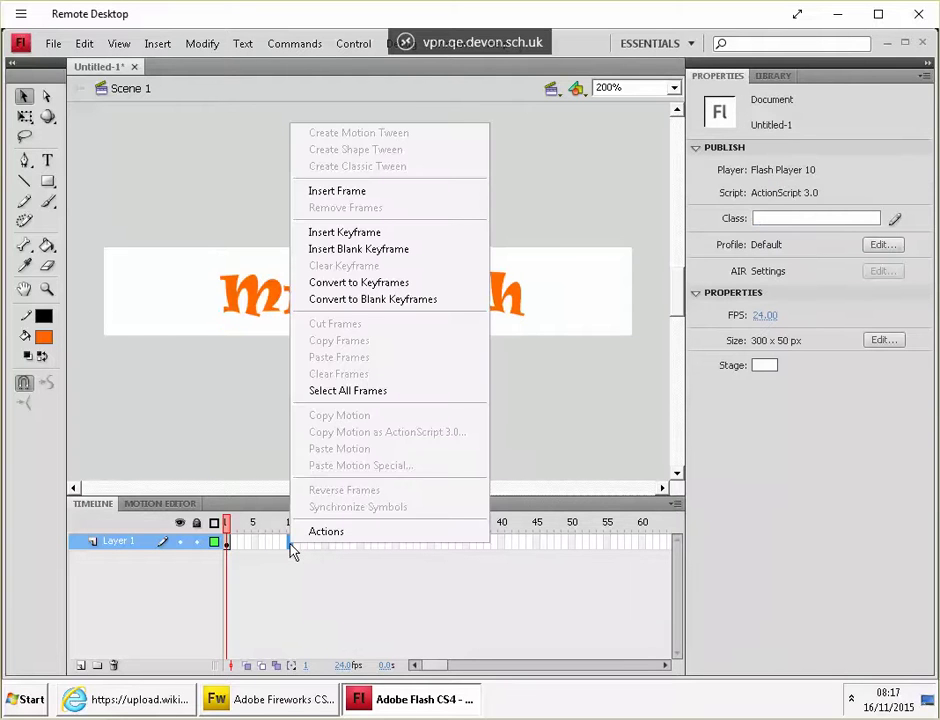
{"action": "left_click", "coordinate": [380, 234]}
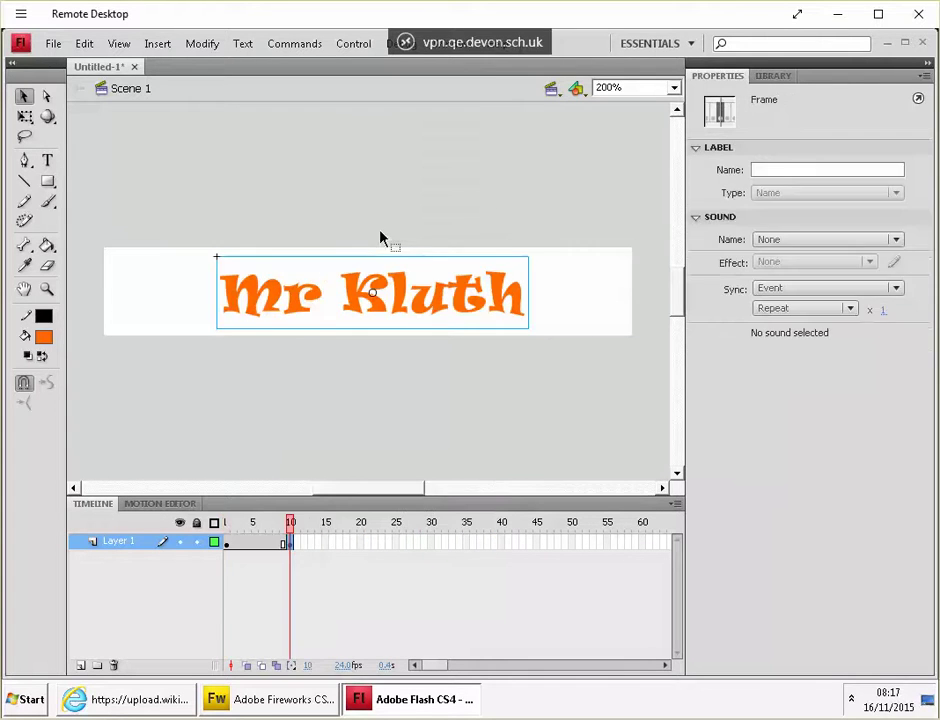
{"action": "left_click", "coordinate": [362, 544]}
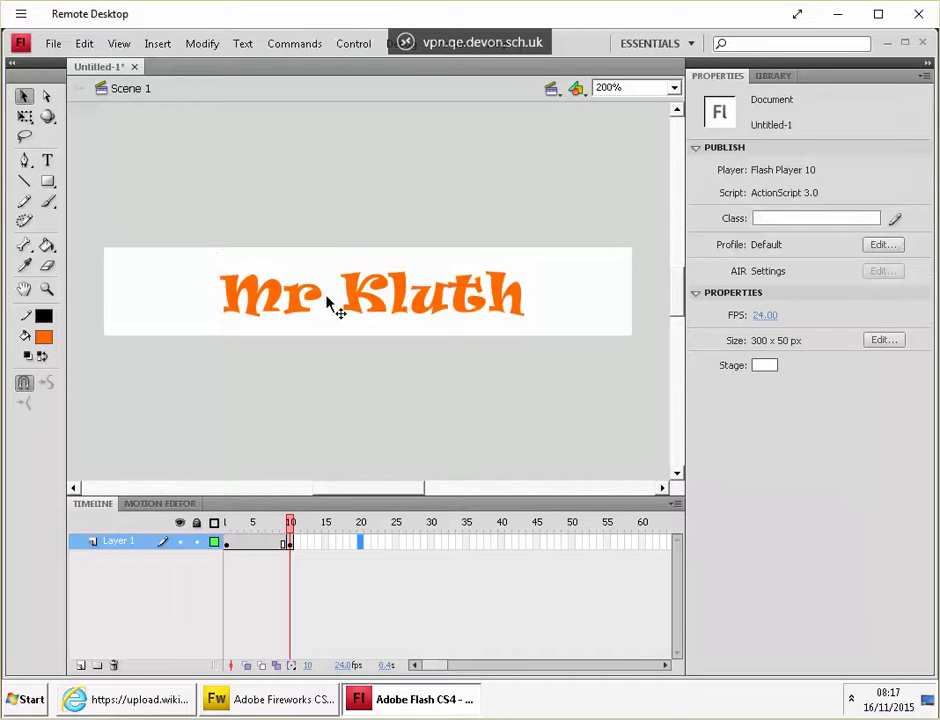
{"action": "left_click", "coordinate": [157, 43]}
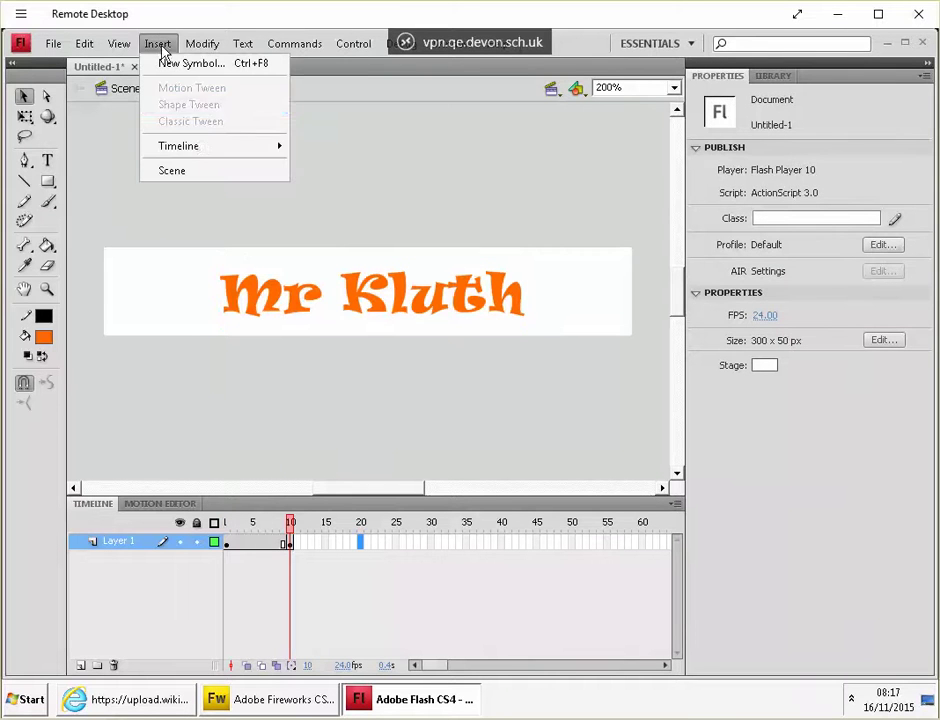
{"action": "mouse_move", "coordinate": [224, 155]}
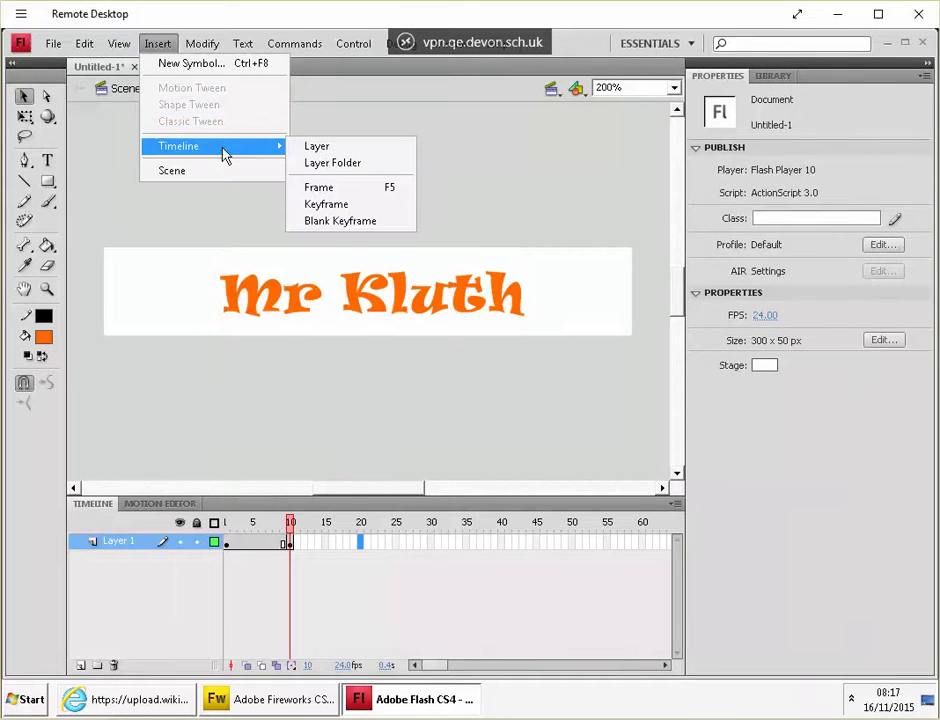
{"action": "left_click", "coordinate": [327, 204]}
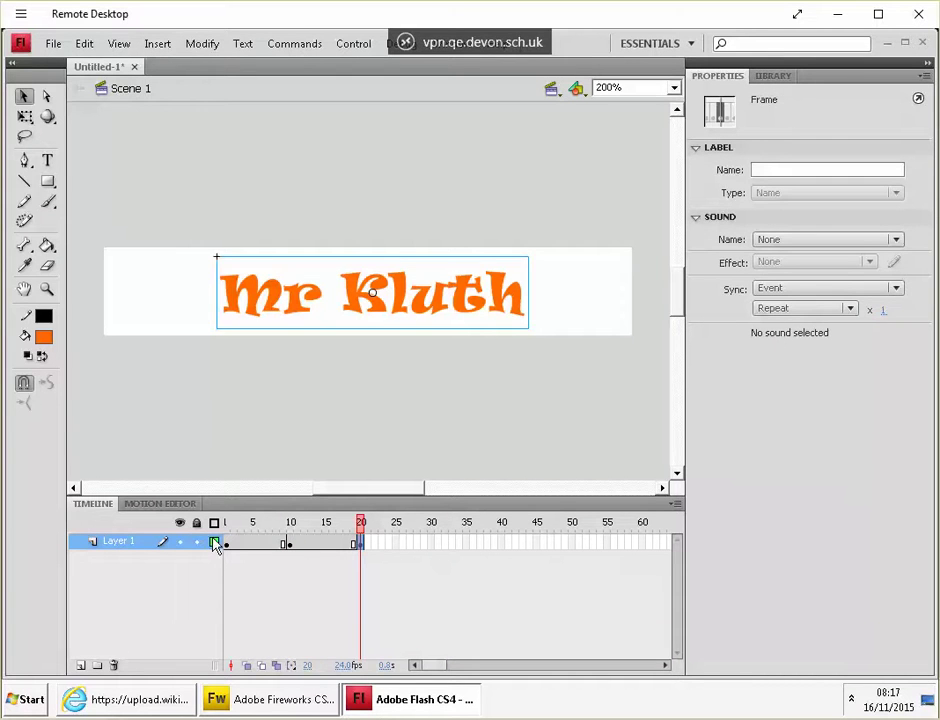
Step: Add a classic tween over frames 1–10 and scrub between frames 1 and 10 to check it
{"action": "left_click", "coordinate": [255, 545]}
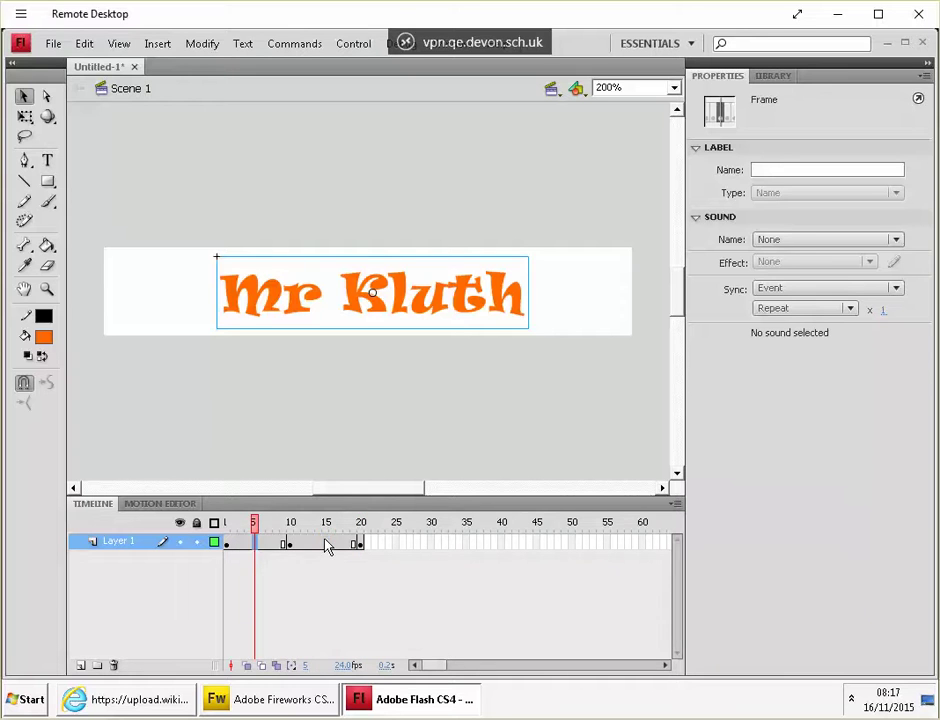
{"action": "left_click", "coordinate": [327, 545]}
{"action": "left_click", "coordinate": [250, 547]}
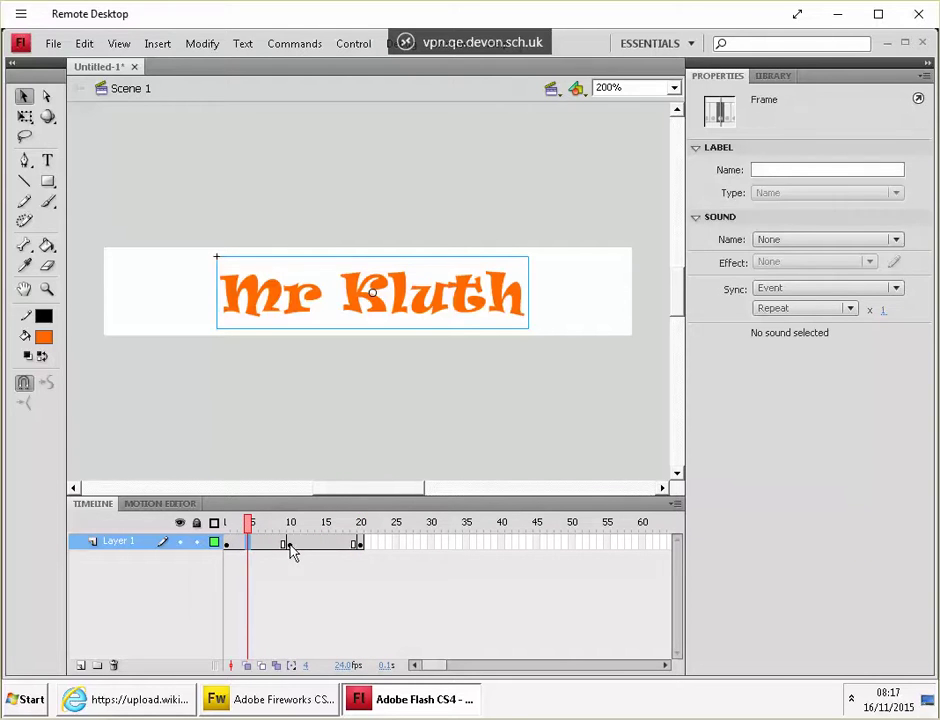
{"action": "right_click", "coordinate": [251, 554]}
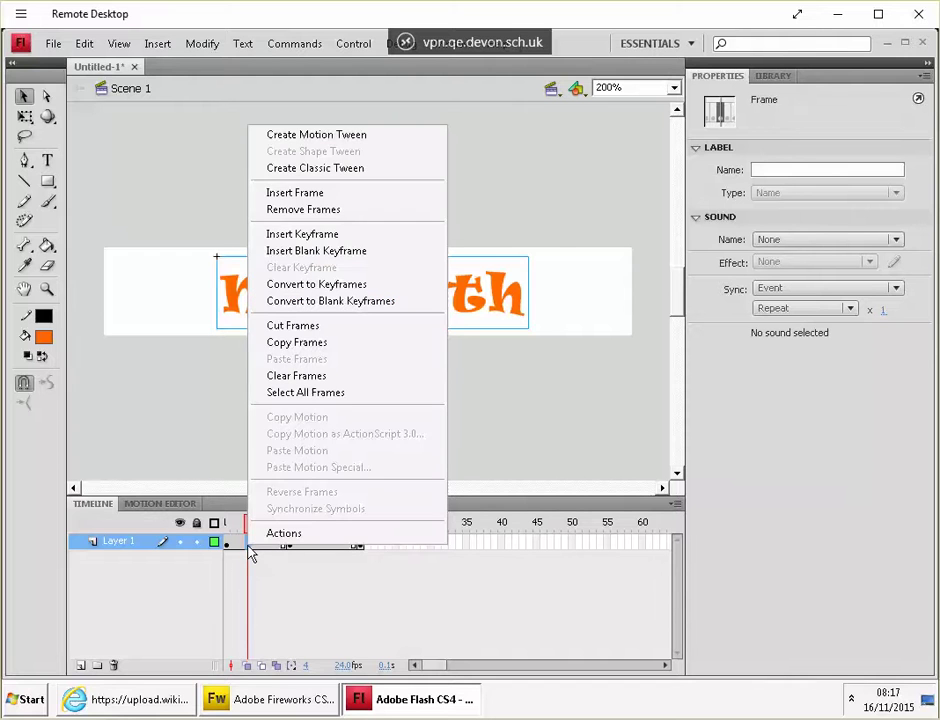
{"action": "left_click", "coordinate": [341, 170]}
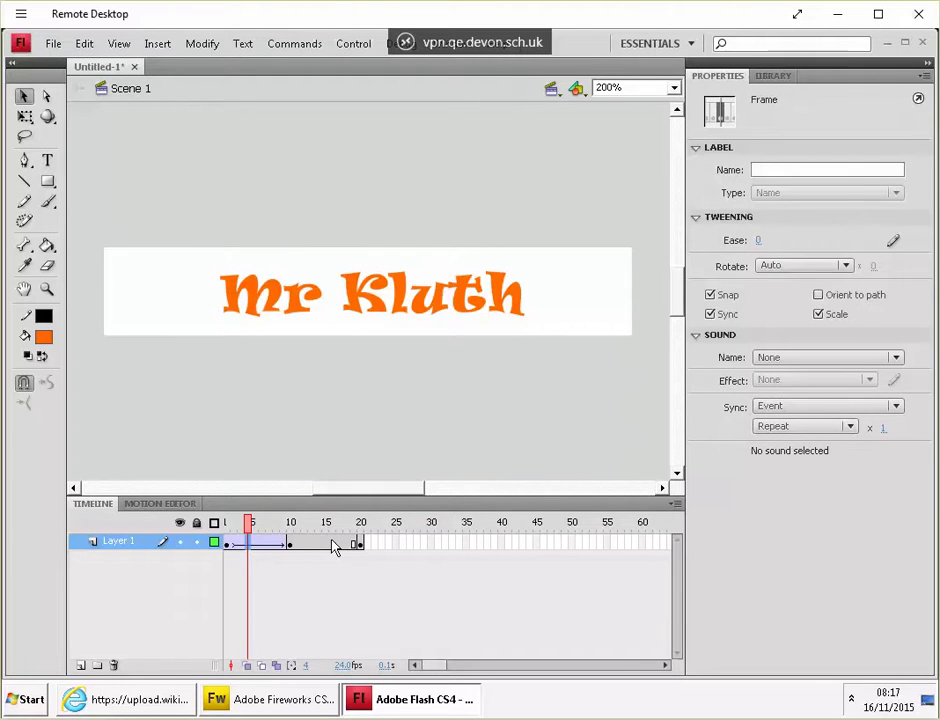
{"action": "left_click", "coordinate": [290, 543]}
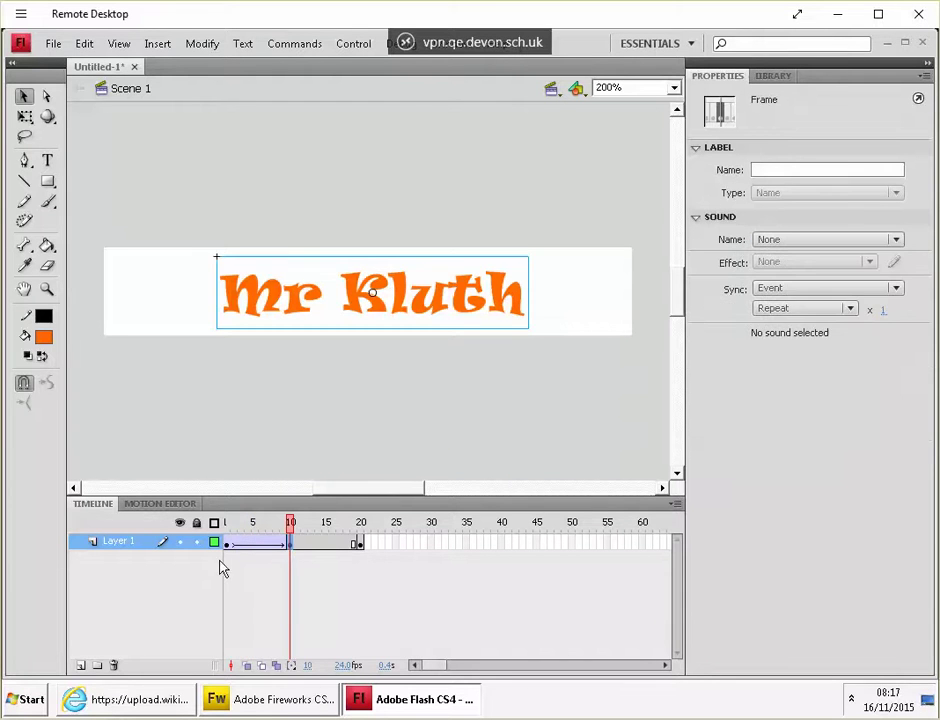
{"action": "left_click", "coordinate": [229, 545]}
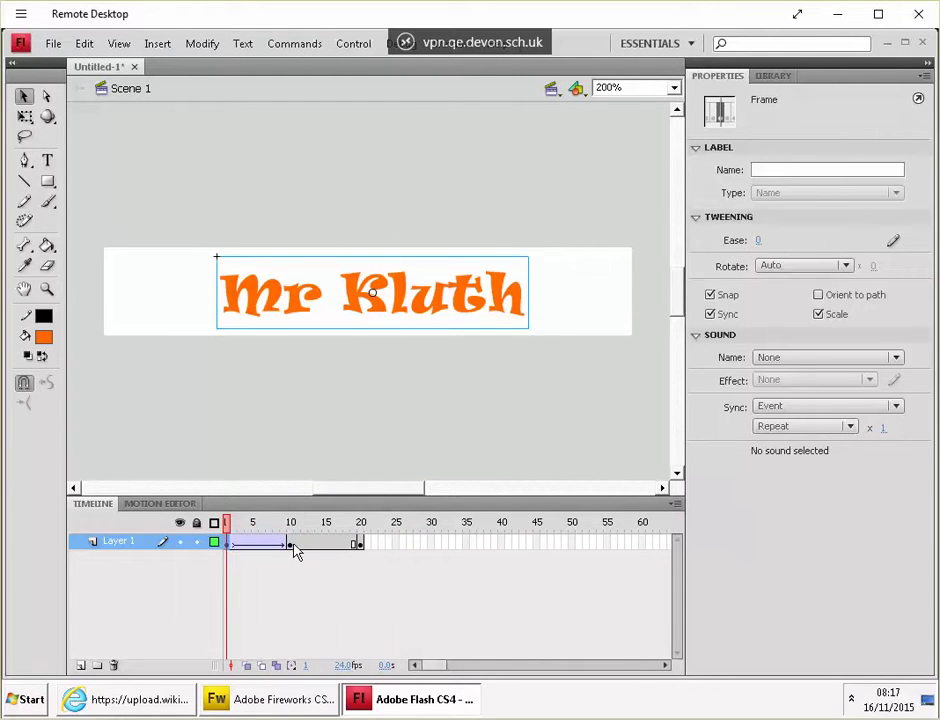
{"action": "left_click", "coordinate": [292, 545]}
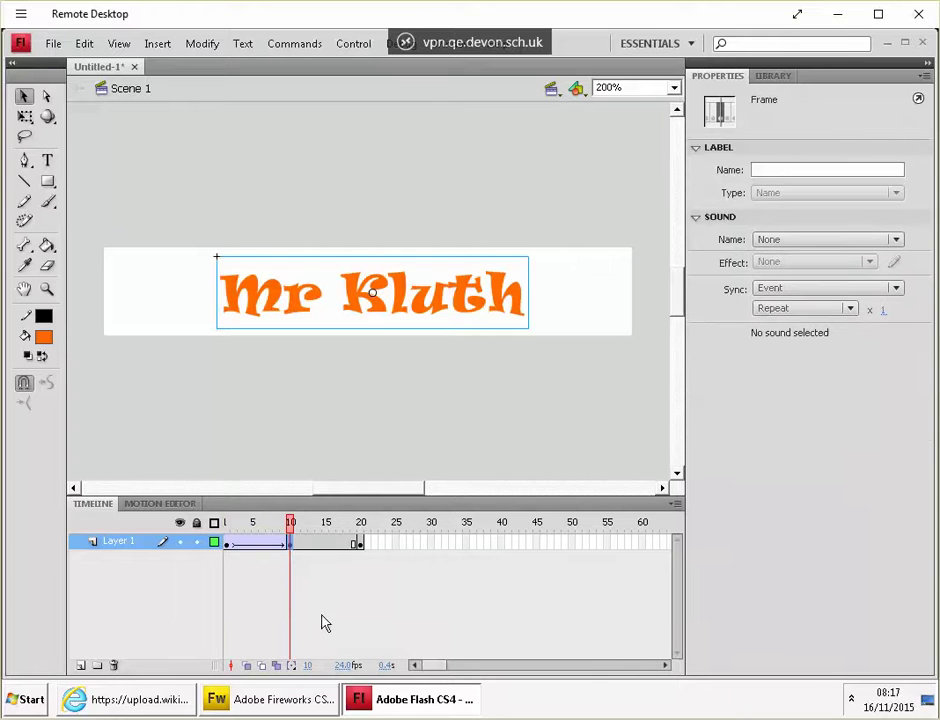
Step: Give the gr_name instance at frame 10 an Alpha colour effect at 100%
{"action": "left_click", "coordinate": [309, 311]}
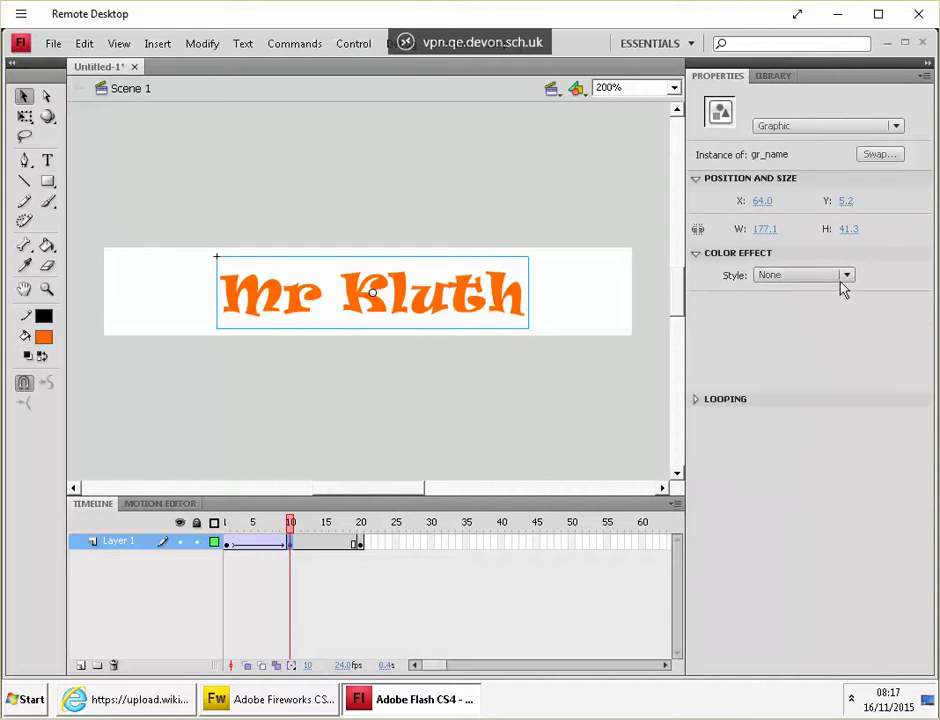
{"action": "left_click", "coordinate": [699, 252]}
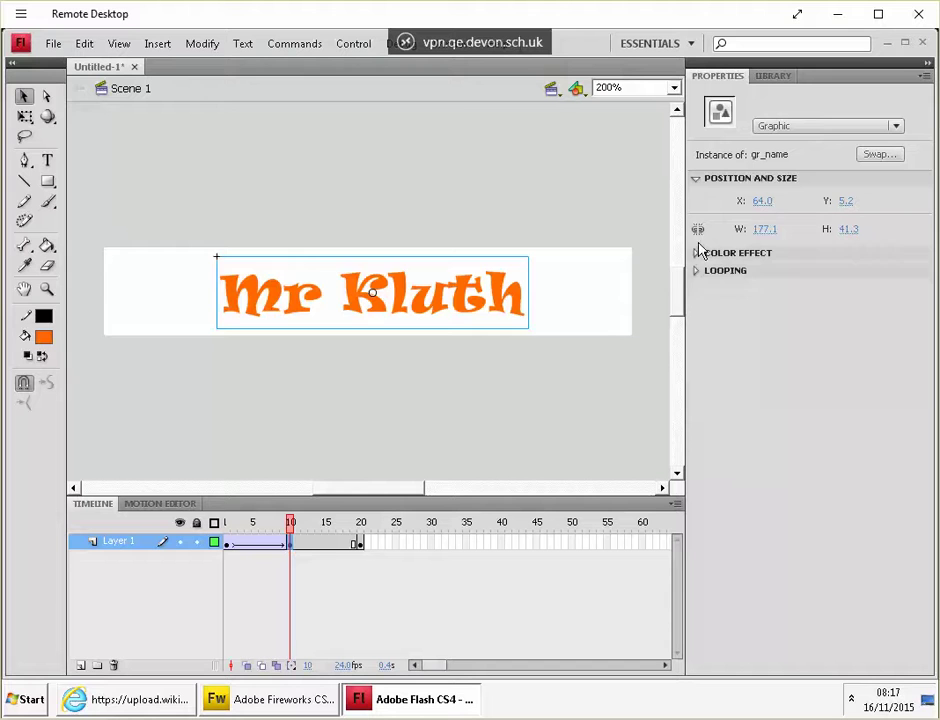
{"action": "left_click", "coordinate": [697, 256]}
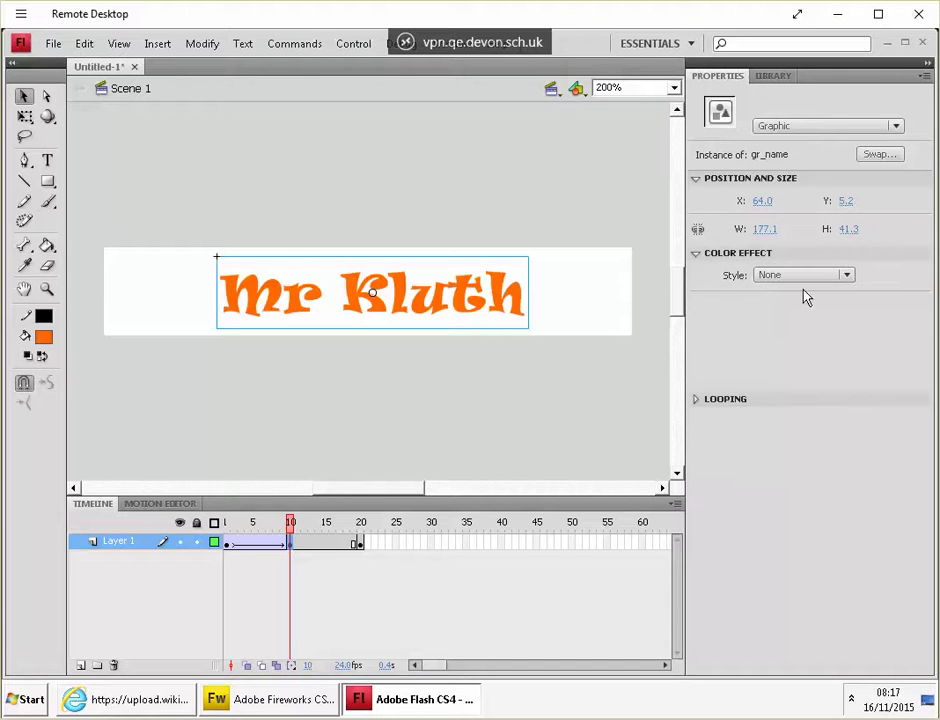
{"action": "left_click", "coordinate": [846, 277]}
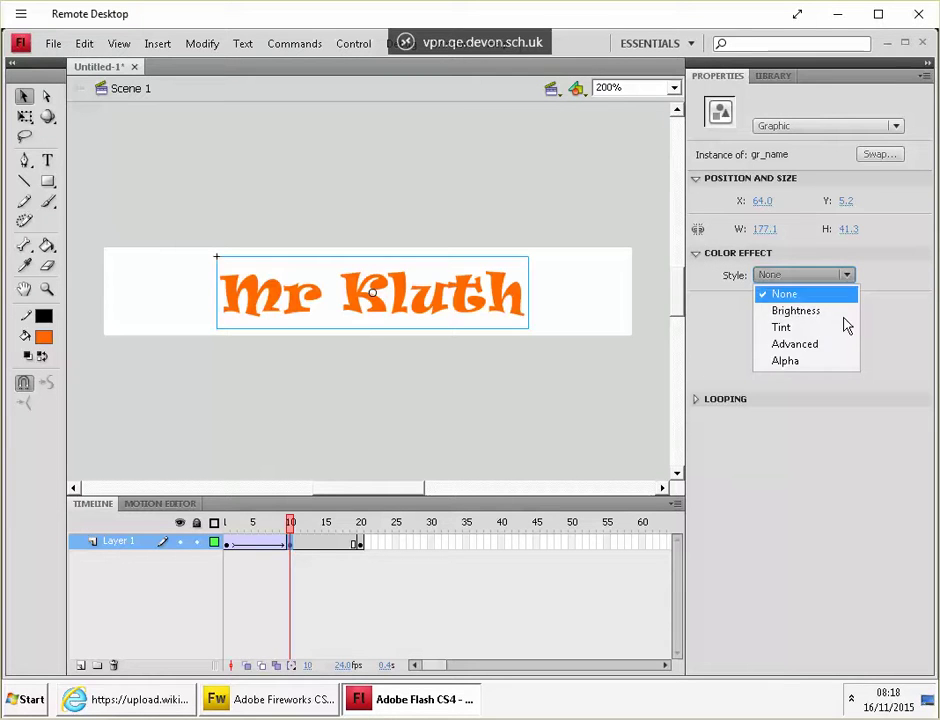
{"action": "left_click", "coordinate": [838, 363]}
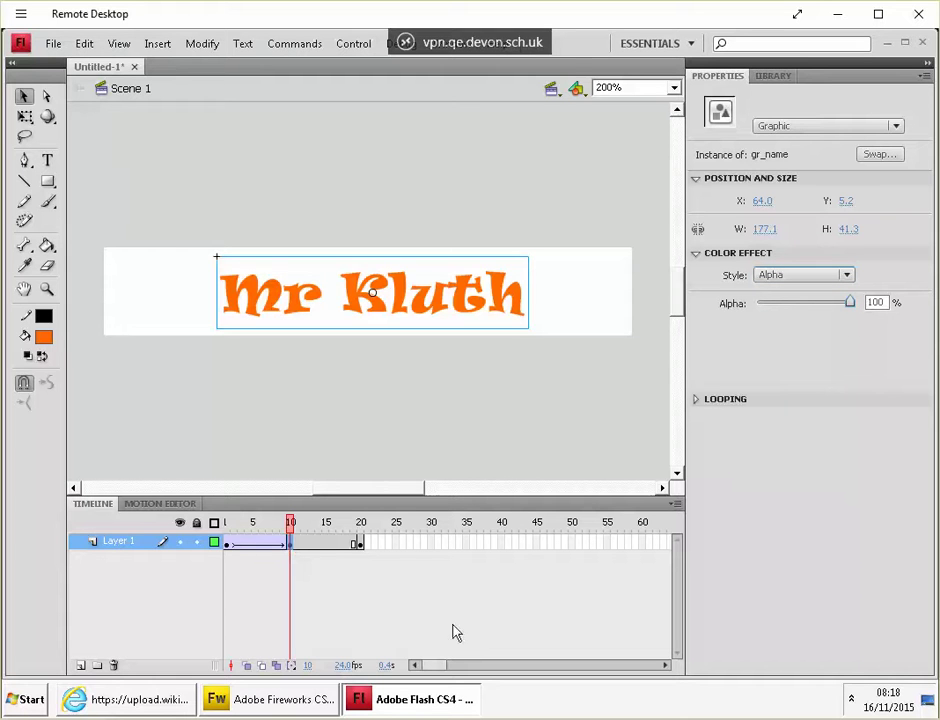
Step: Set the frame 1 instance's Alpha to 0%, then confirm frame 10 stays at 100%
{"action": "left_click", "coordinate": [228, 543]}
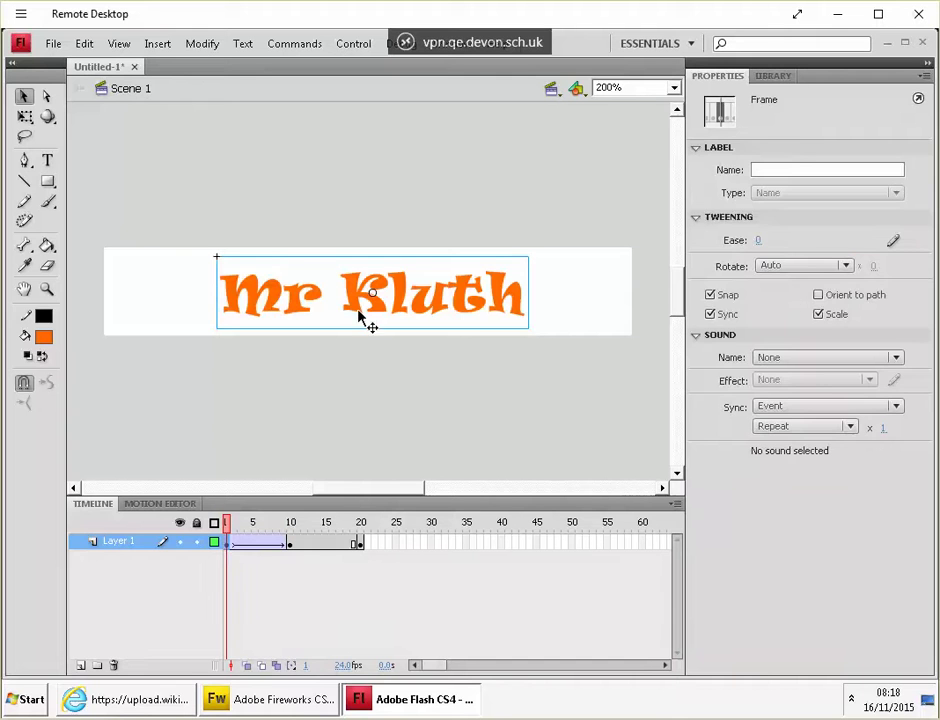
{"action": "left_click", "coordinate": [408, 311]}
{"action": "left_click", "coordinate": [771, 272]}
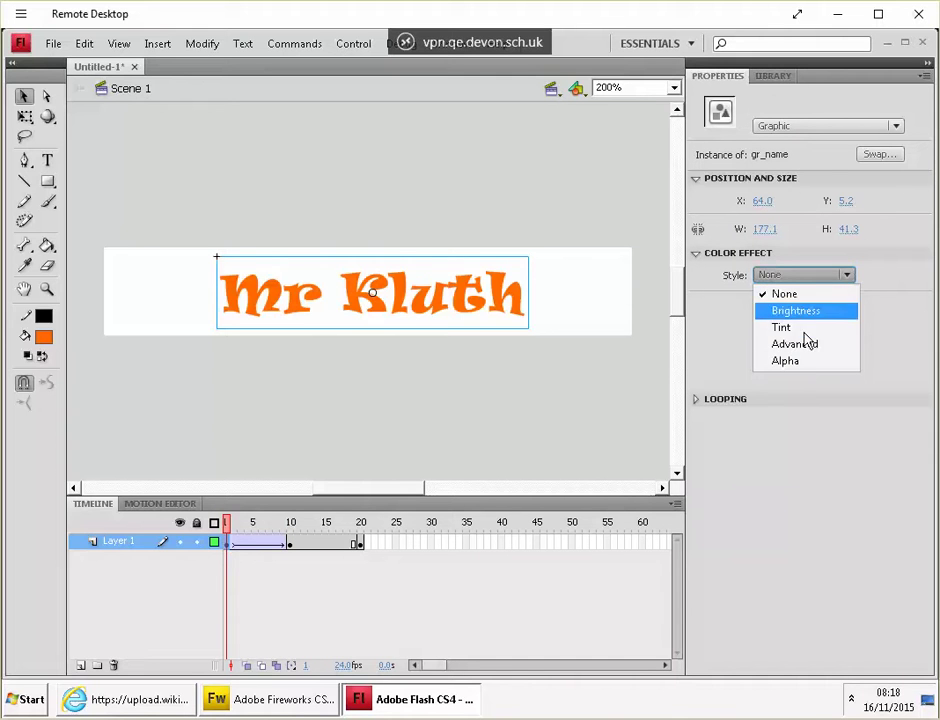
{"action": "left_click", "coordinate": [786, 361]}
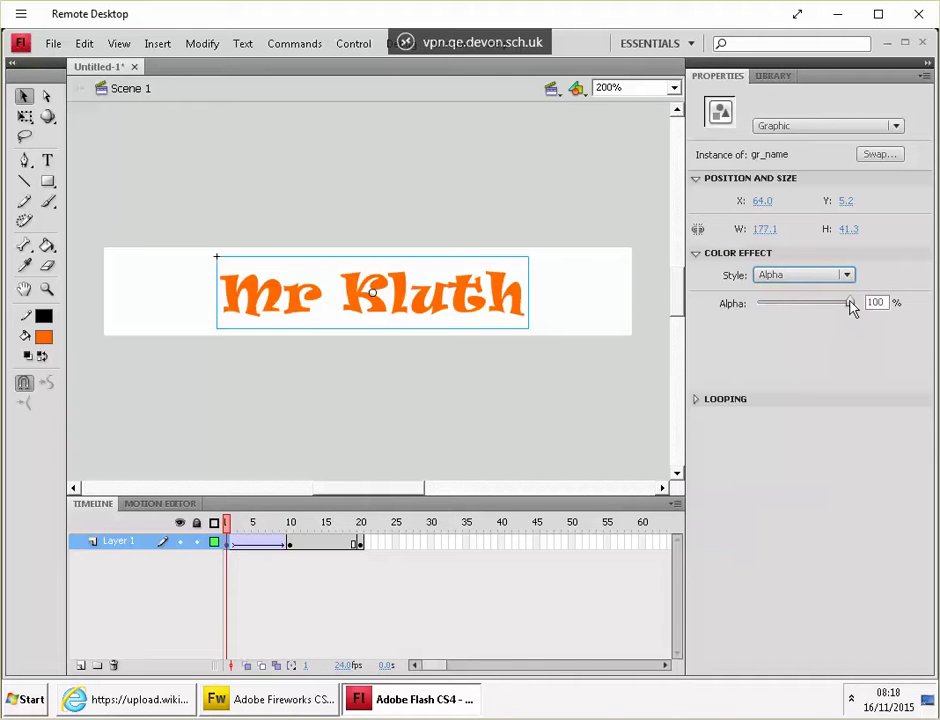
{"action": "left_click_drag", "start_coordinate": [850, 306], "coordinate": [724, 315]}
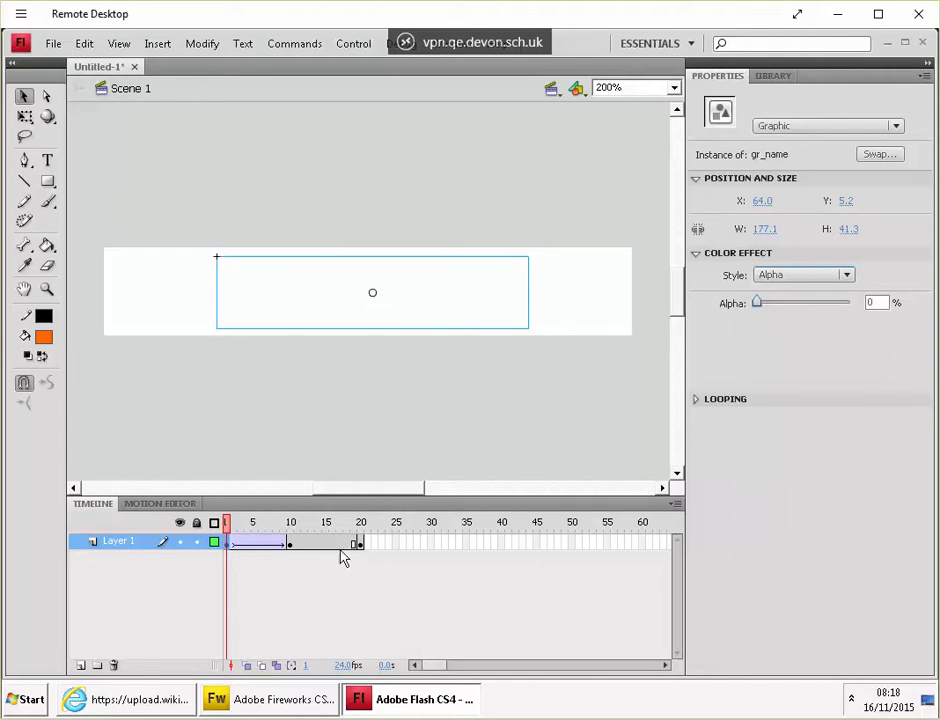
{"action": "left_click", "coordinate": [290, 542]}
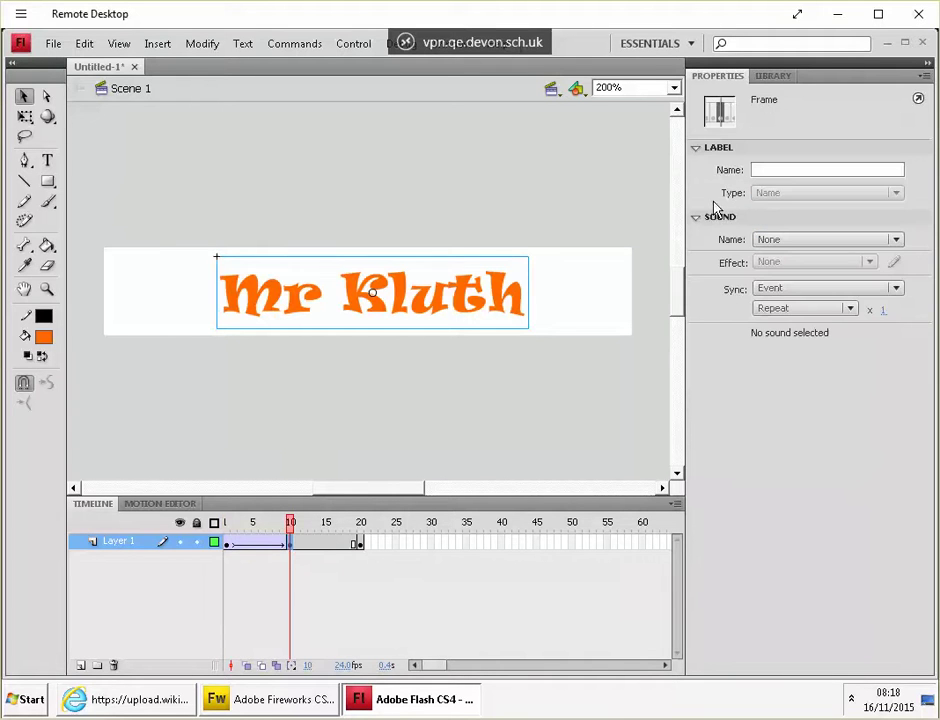
{"action": "left_click", "coordinate": [507, 300]}
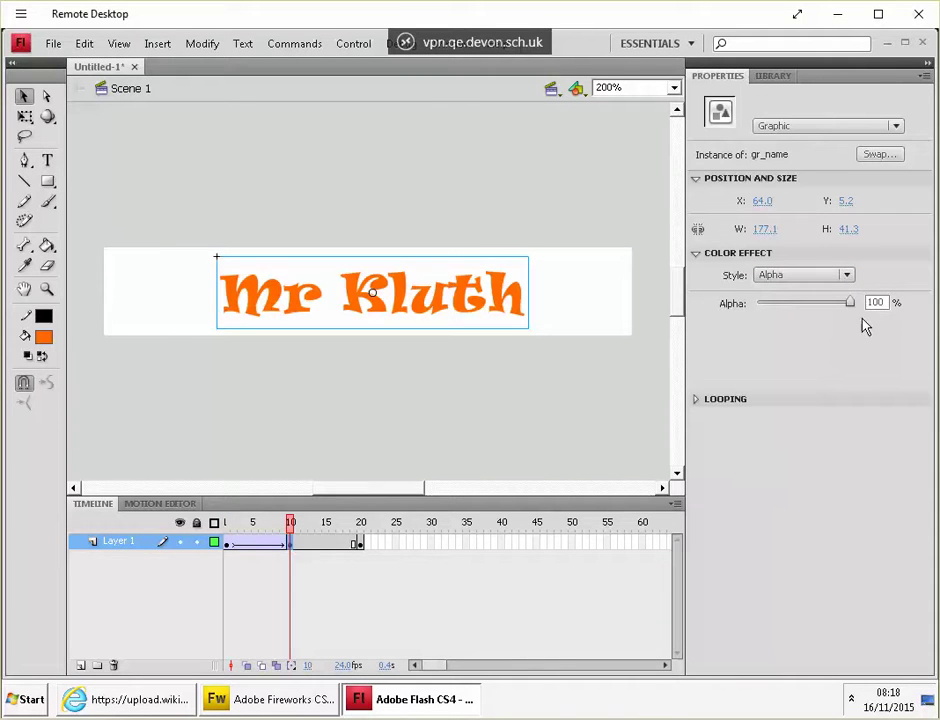
Step: Create a second classic tween across frames 10 to 20 on Layer 1
{"action": "right_click", "coordinate": [312, 545]}
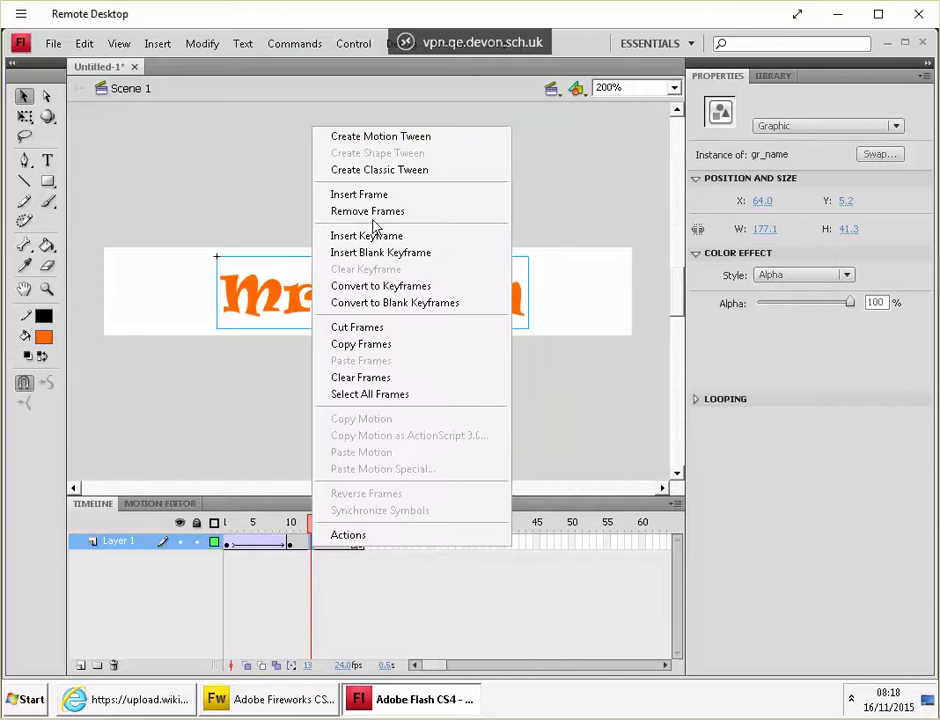
{"action": "left_click", "coordinate": [397, 172]}
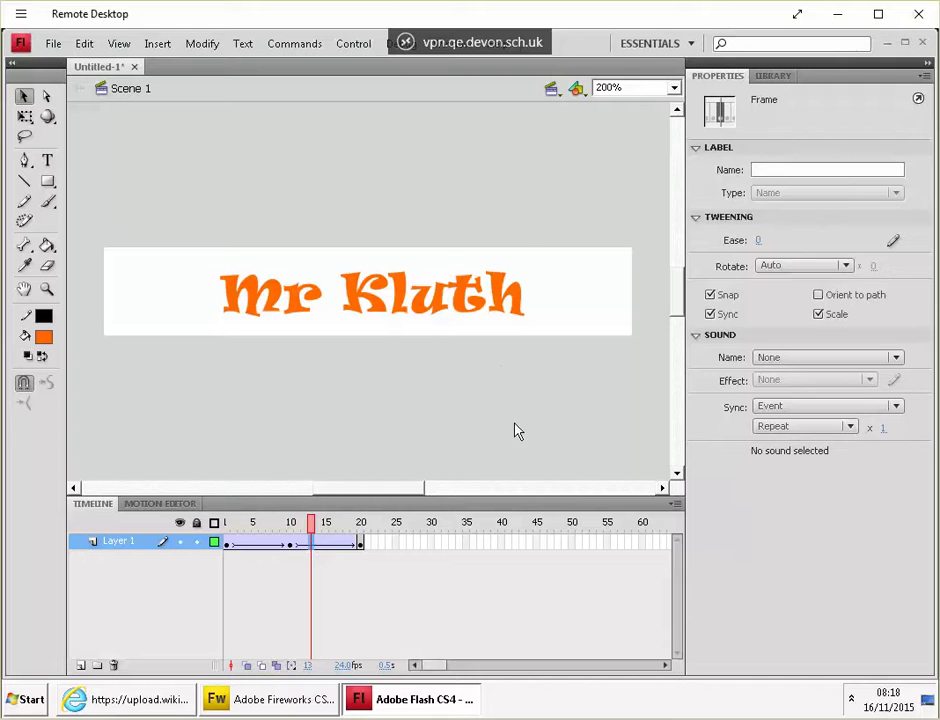
Step: Give the Mr Kluth symbol at frame 20 an Alpha color effect of 0%, then play the timeline
{"action": "left_click", "coordinate": [362, 544]}
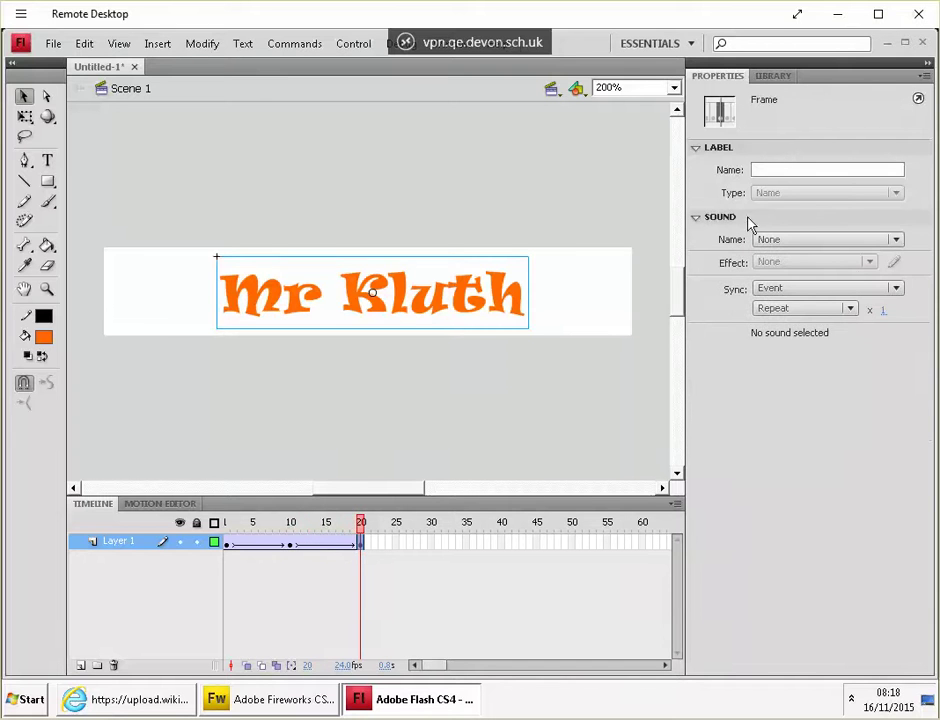
{"action": "left_click", "coordinate": [420, 300]}
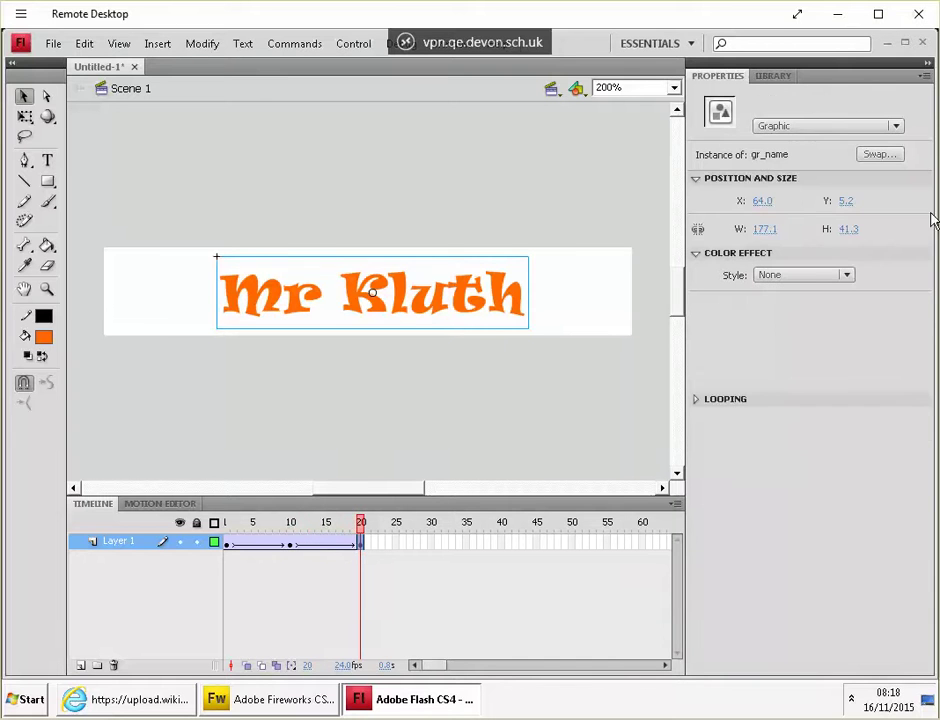
{"action": "left_click", "coordinate": [846, 275]}
{"action": "left_click", "coordinate": [830, 362]}
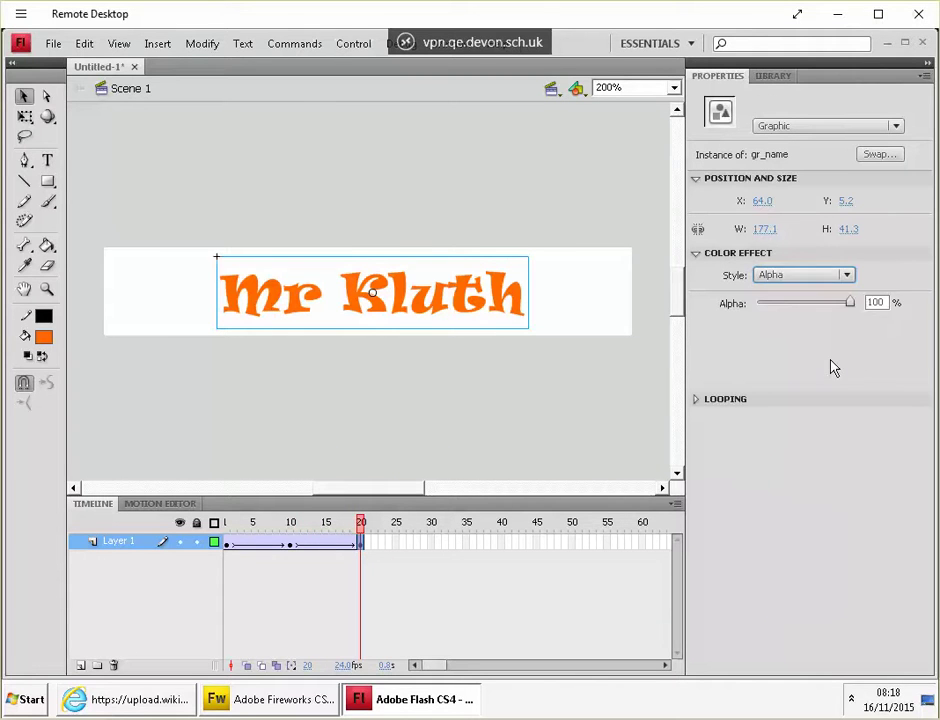
{"action": "left_click_drag", "start_coordinate": [849, 303], "coordinate": [779, 313]}
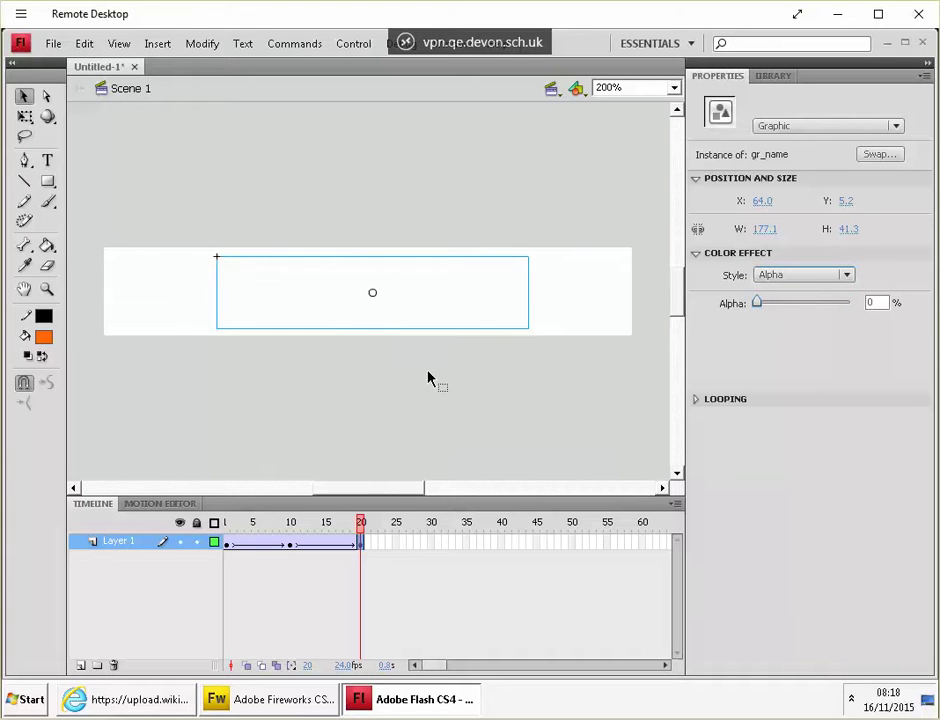
{"action": "key", "text": "Return"}
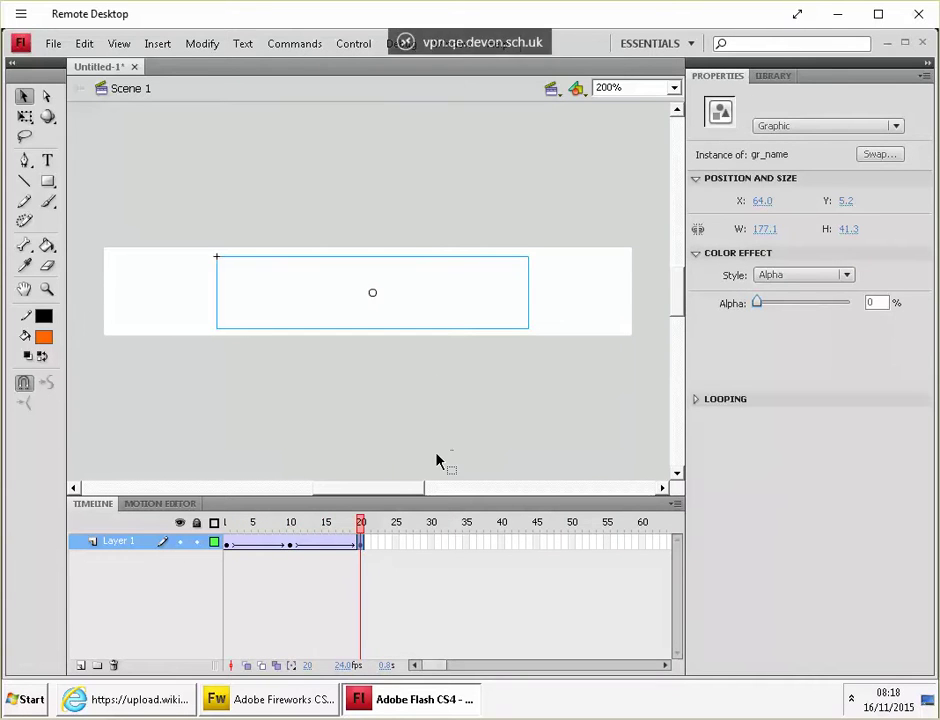
Step: Run Test Movie to preview the Mr Kluth banner fading in and out
{"action": "key", "text": "ctrl+Return"}
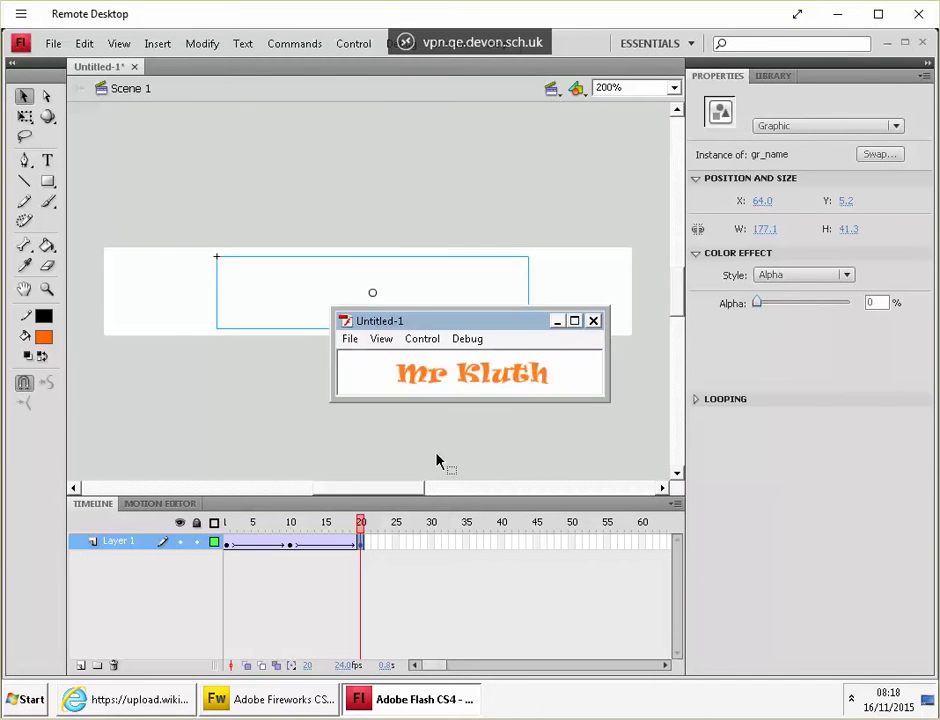